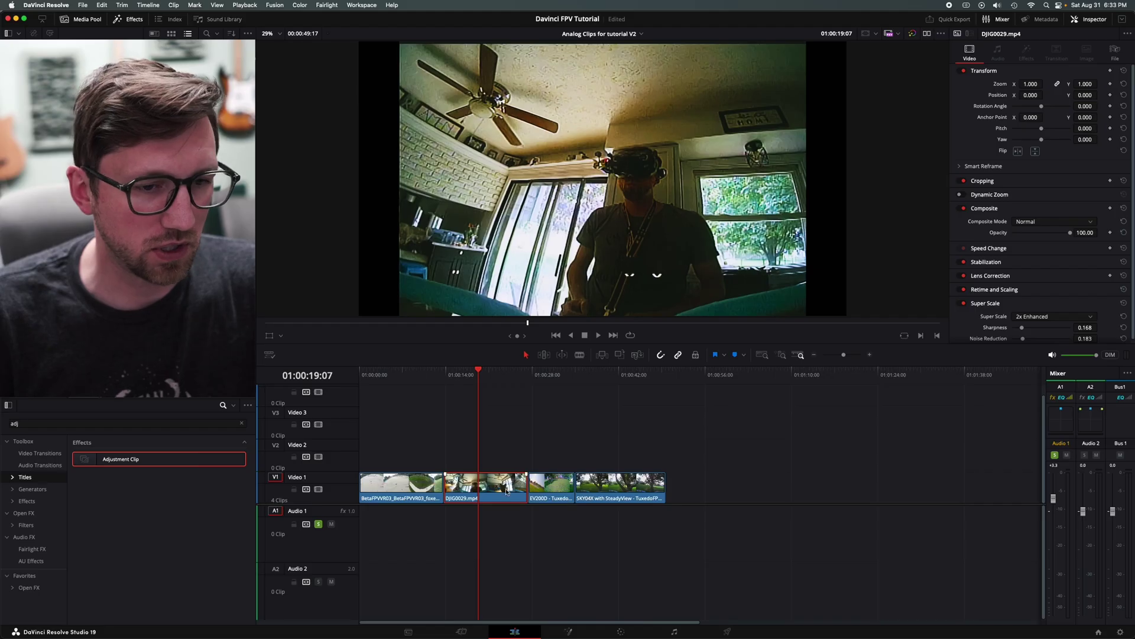
- Put the cursor in the Effects library search field to change the search
click(38, 423)
- Re-search the effects for 'adj' and drop an Adjustment Clip on Video 2 over DJIG0029.mp4
key(BackSpace)
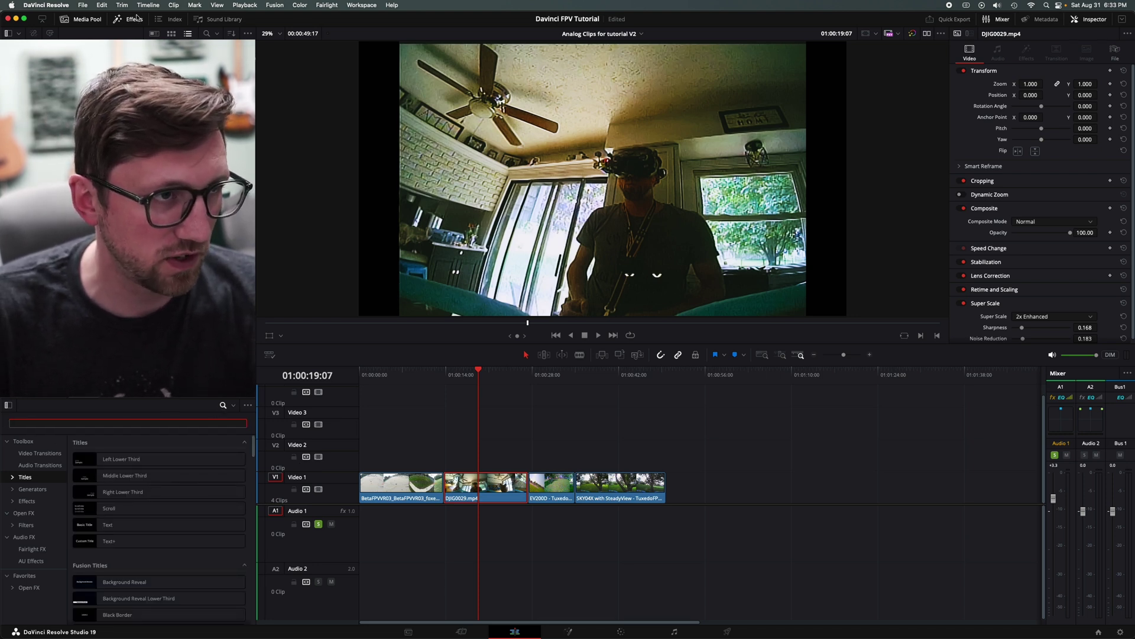
key(Escape)
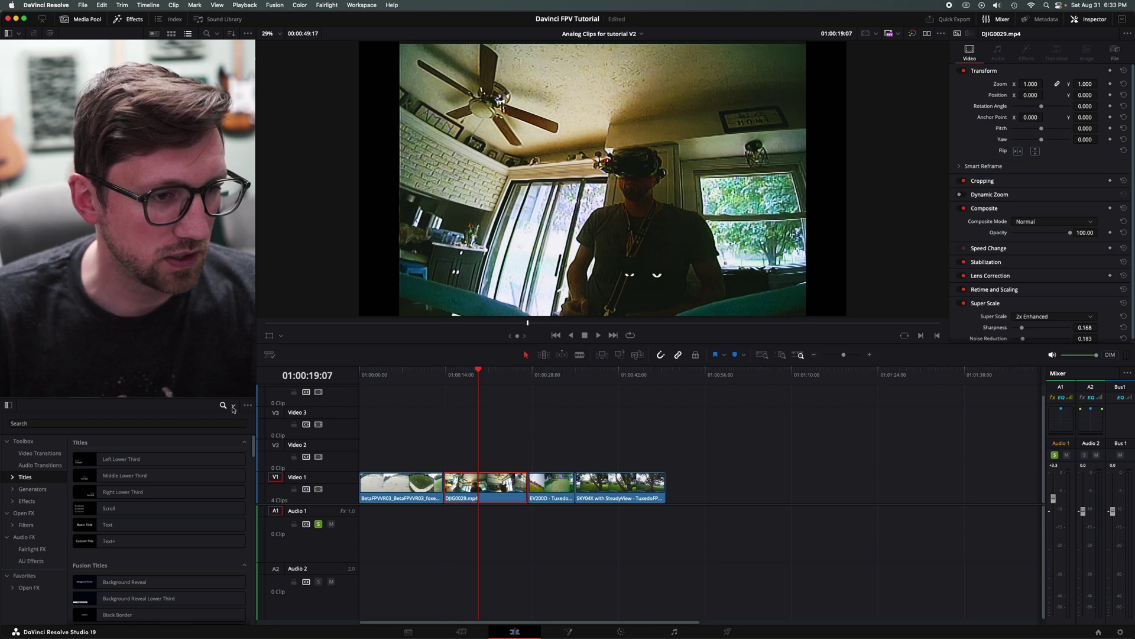
click(233, 406)
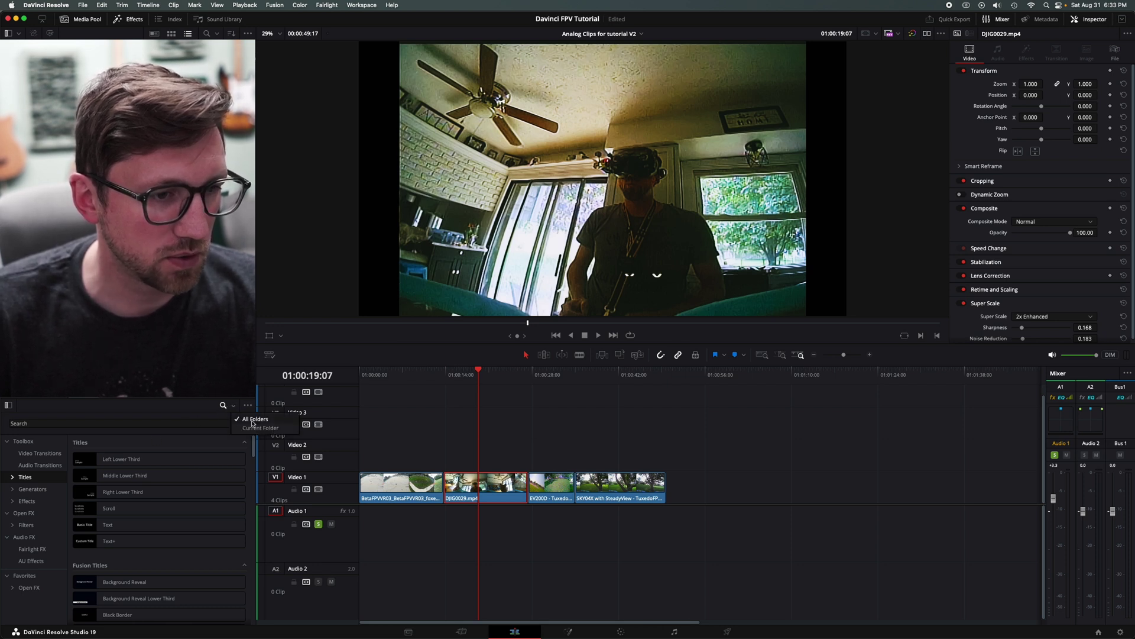
click(106, 423)
click(55, 422)
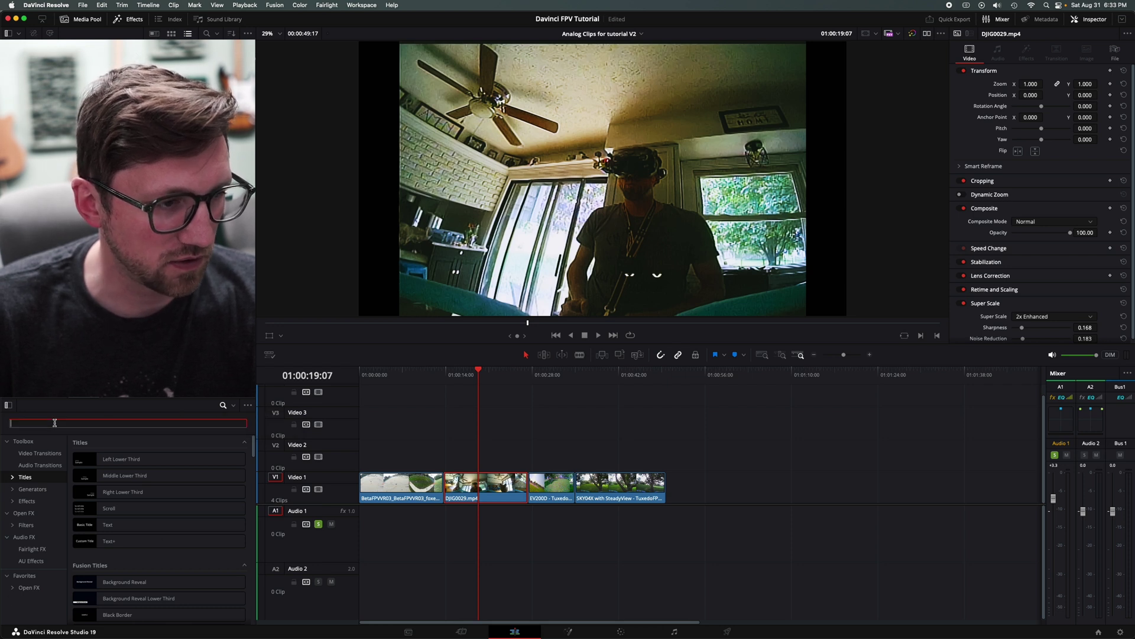
text(adj)
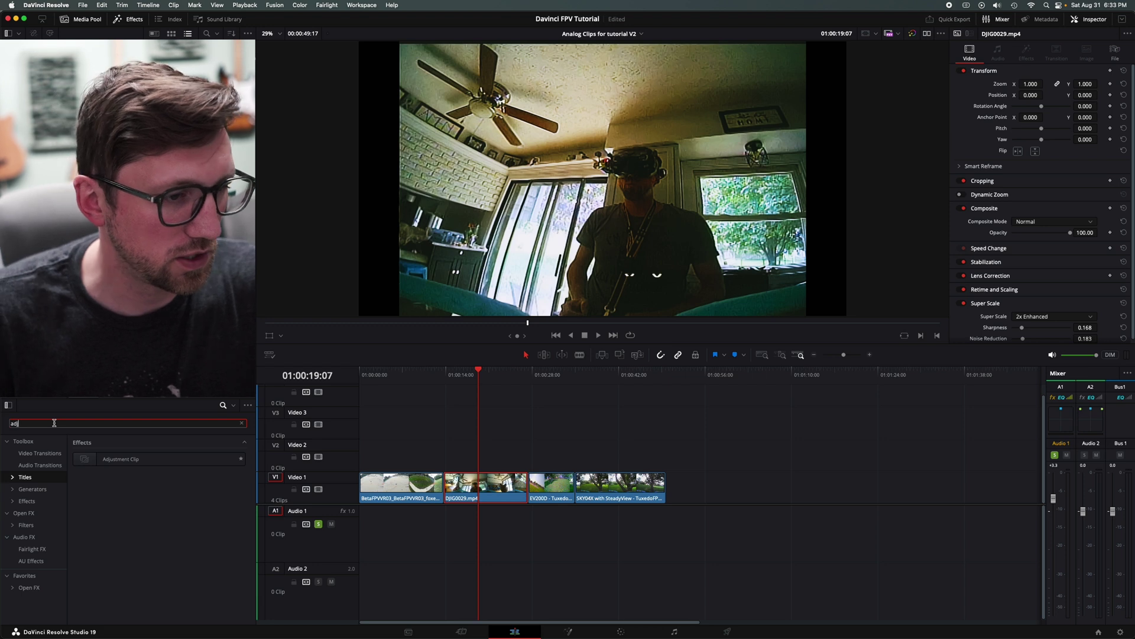
drag(135, 460, 526, 466)
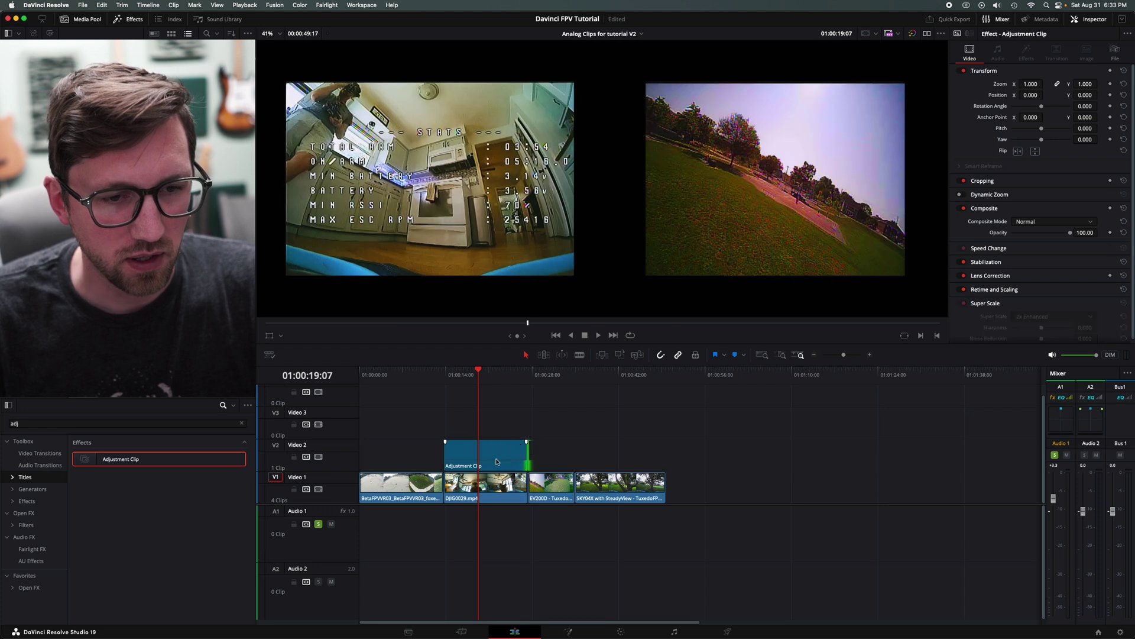
- Copy the EV200D clip onto Video 2 as a Fusion clip, then delete that copy
click(429, 493)
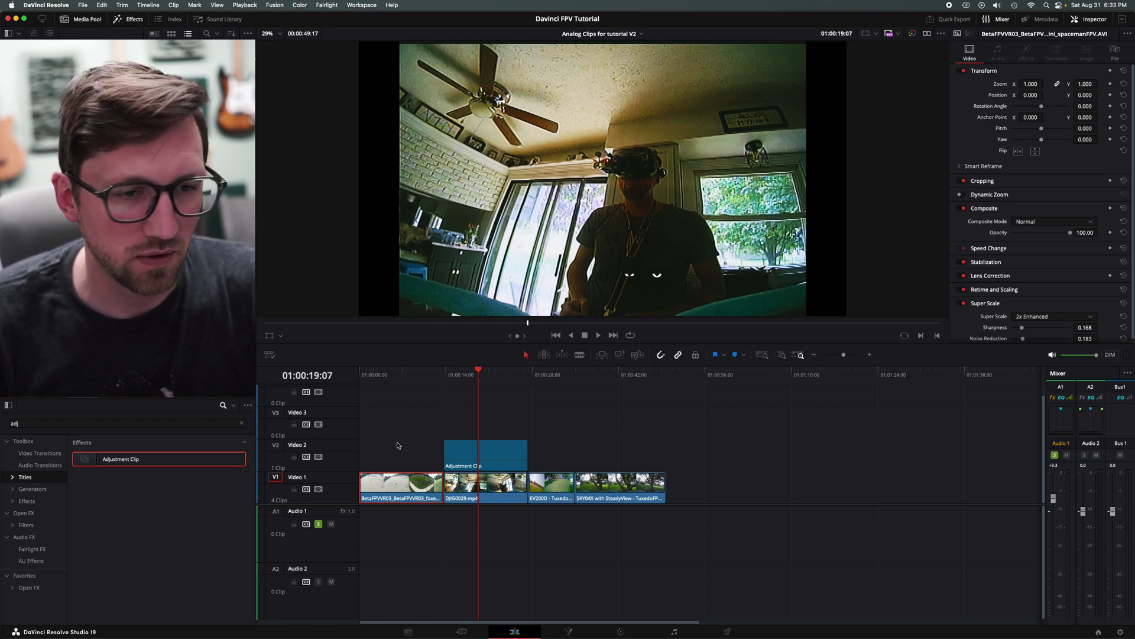
click(494, 454)
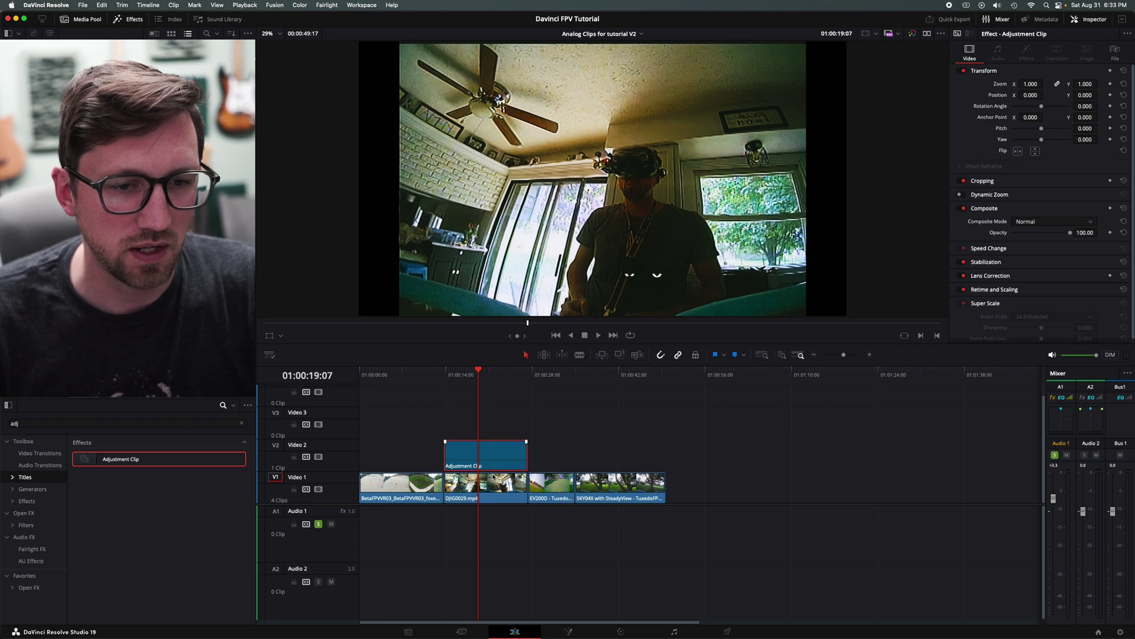
click(543, 491)
alt+drag(544, 491, 553, 457)
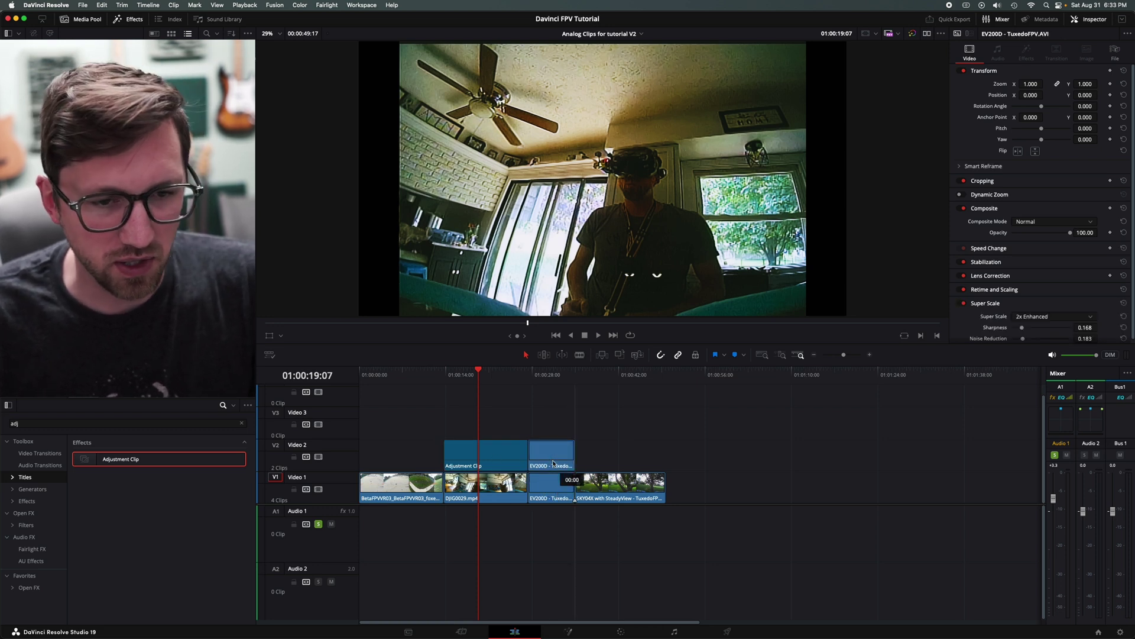
right_click(556, 443)
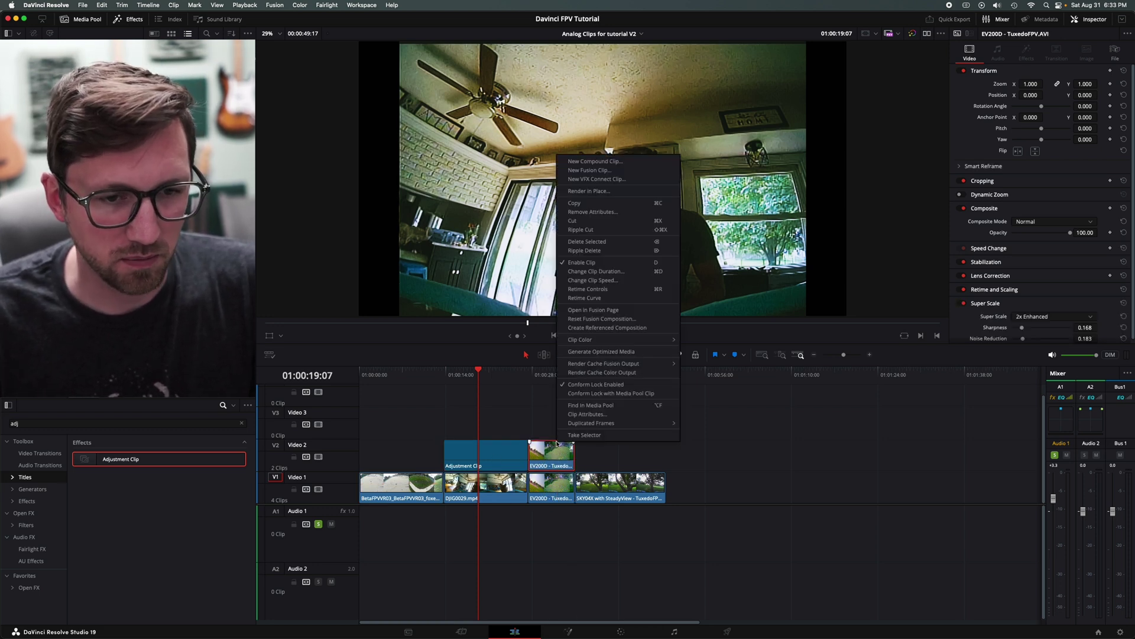
click(590, 170)
click(547, 391)
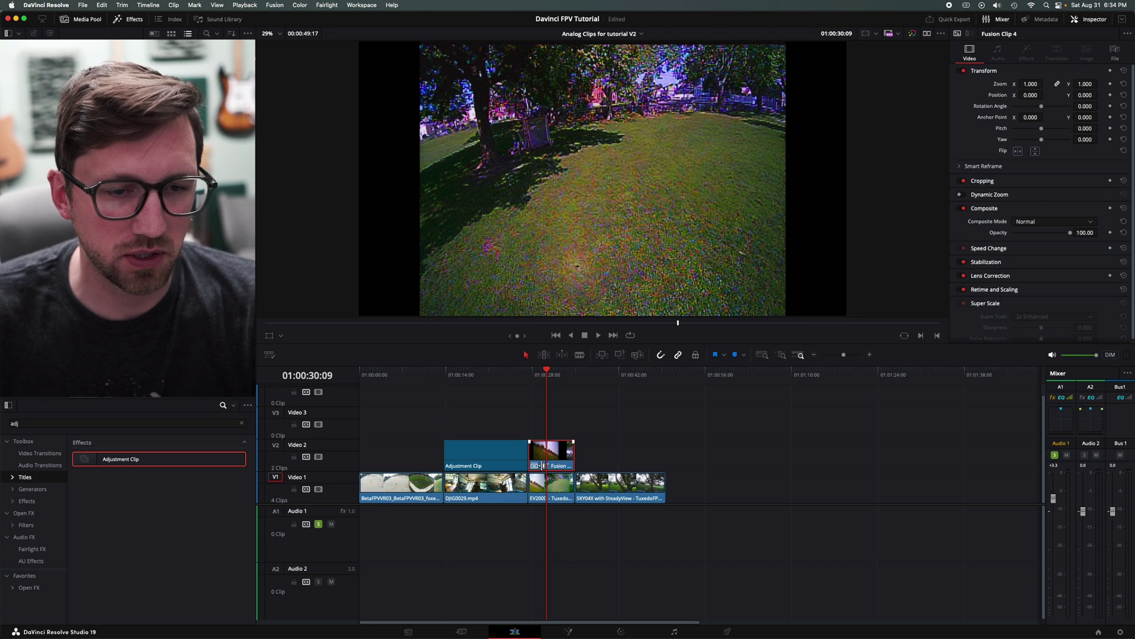
key(BackSpace)
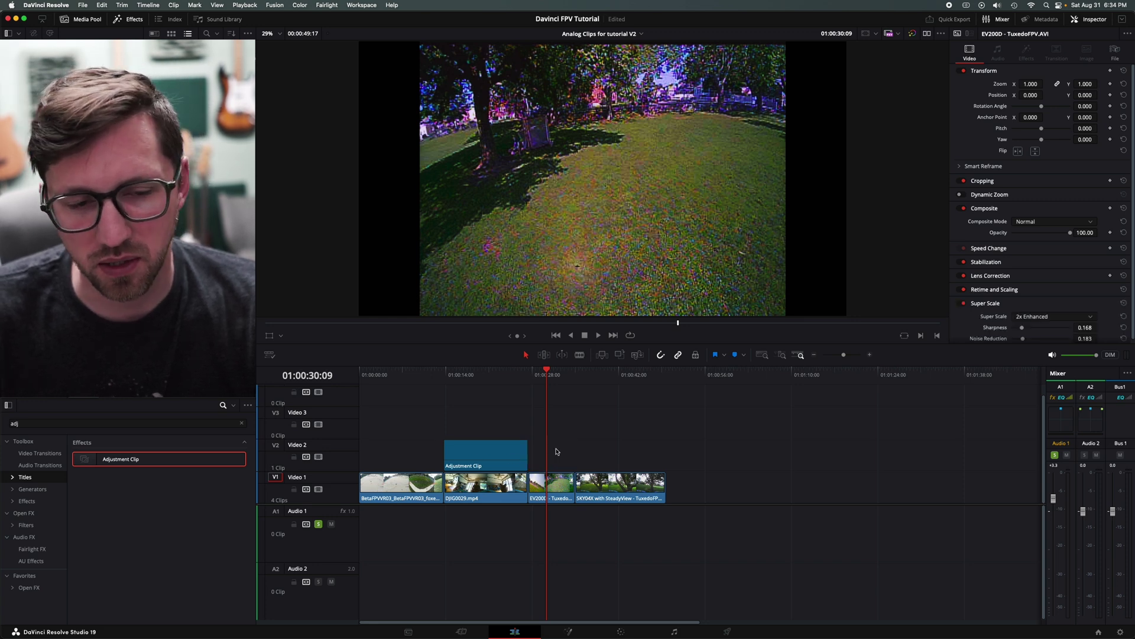
- Compare Video 2 off and on over the adjusted section, then open the Adjustment Clip's context menu
click(478, 380)
click(493, 457)
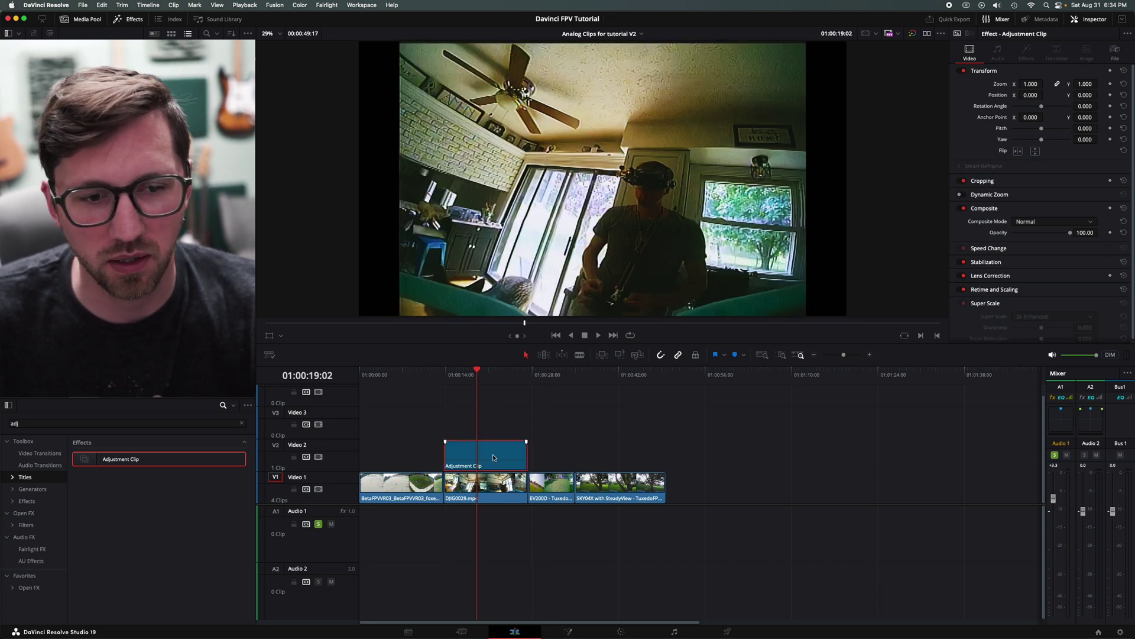
click(319, 458)
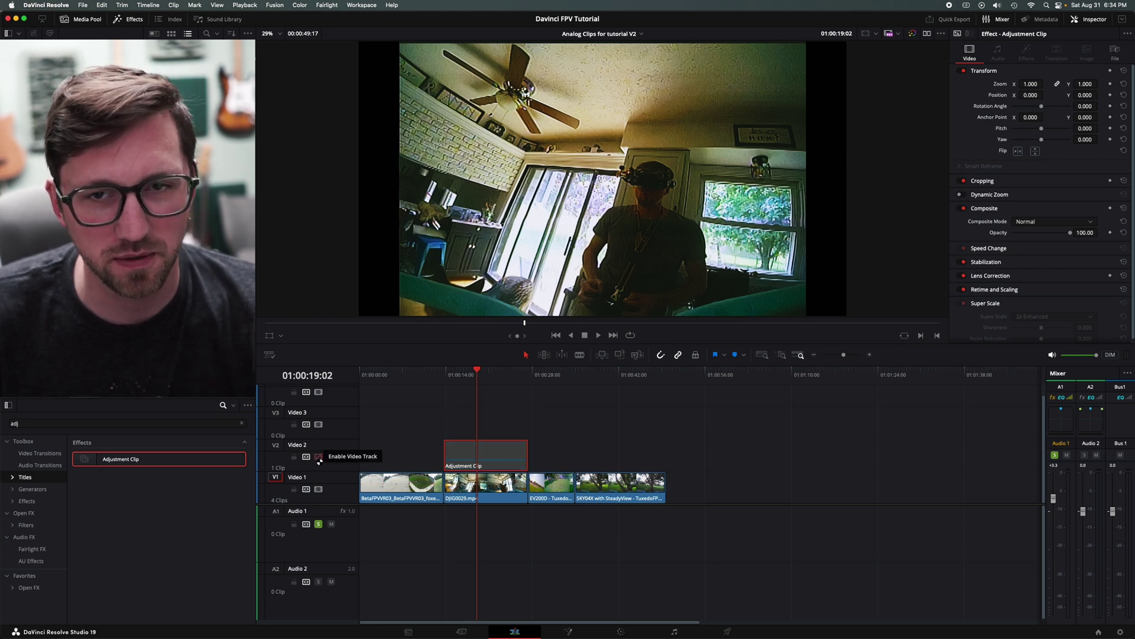
click(319, 457)
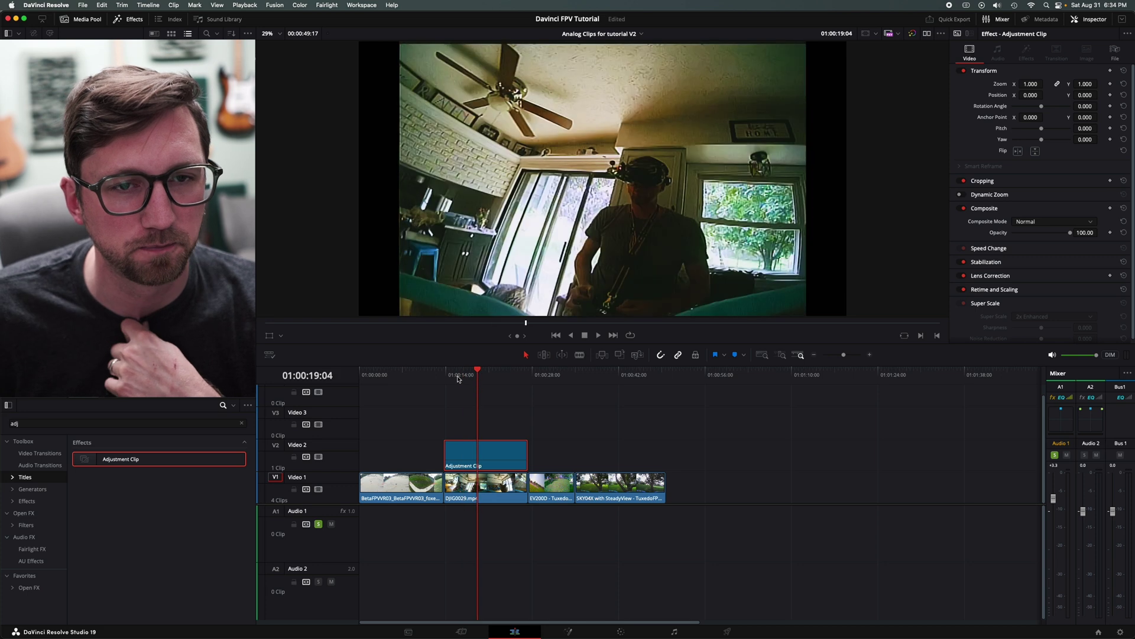
drag(458, 378, 444, 379)
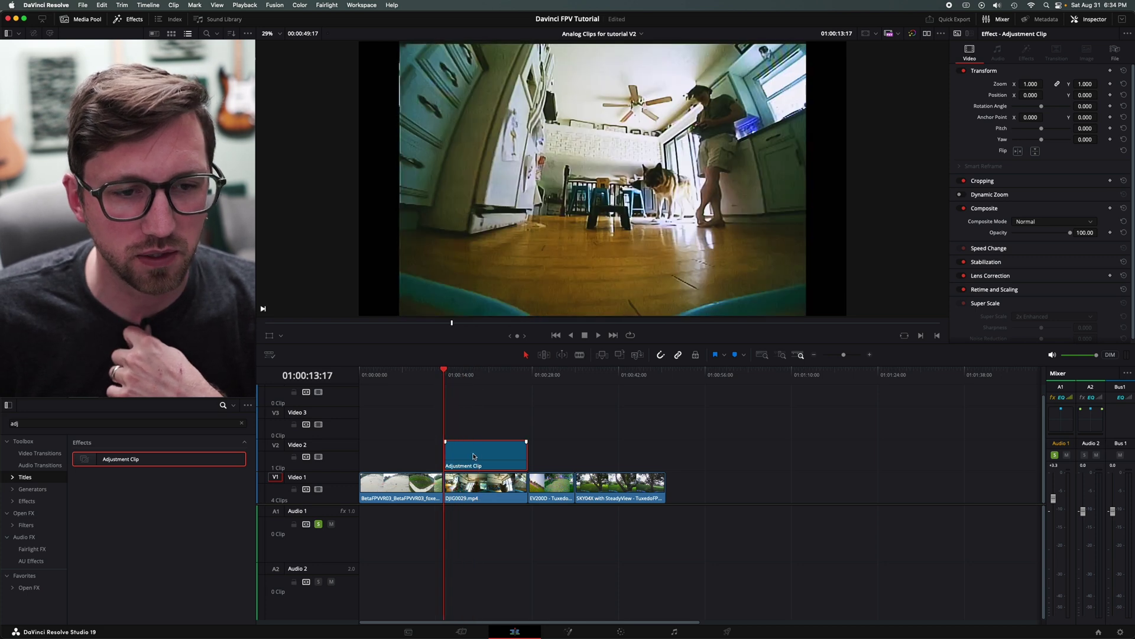
right_click(478, 455)
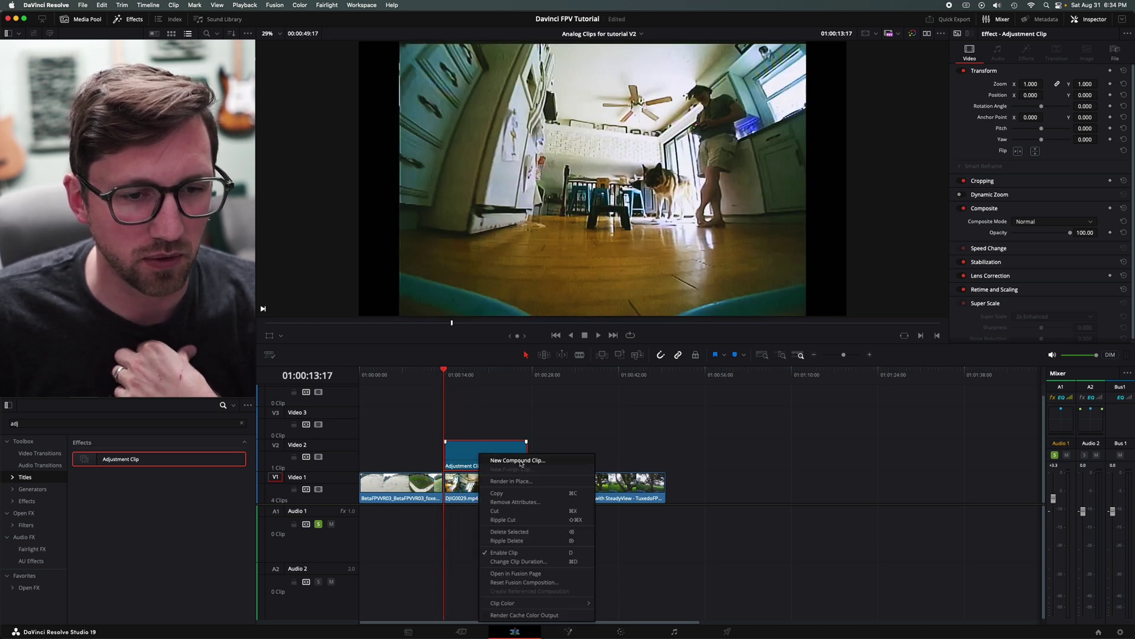
- Open the adjustment clip's Fusion composition and add a Lens Distort tool via the 'len' search
click(515, 574)
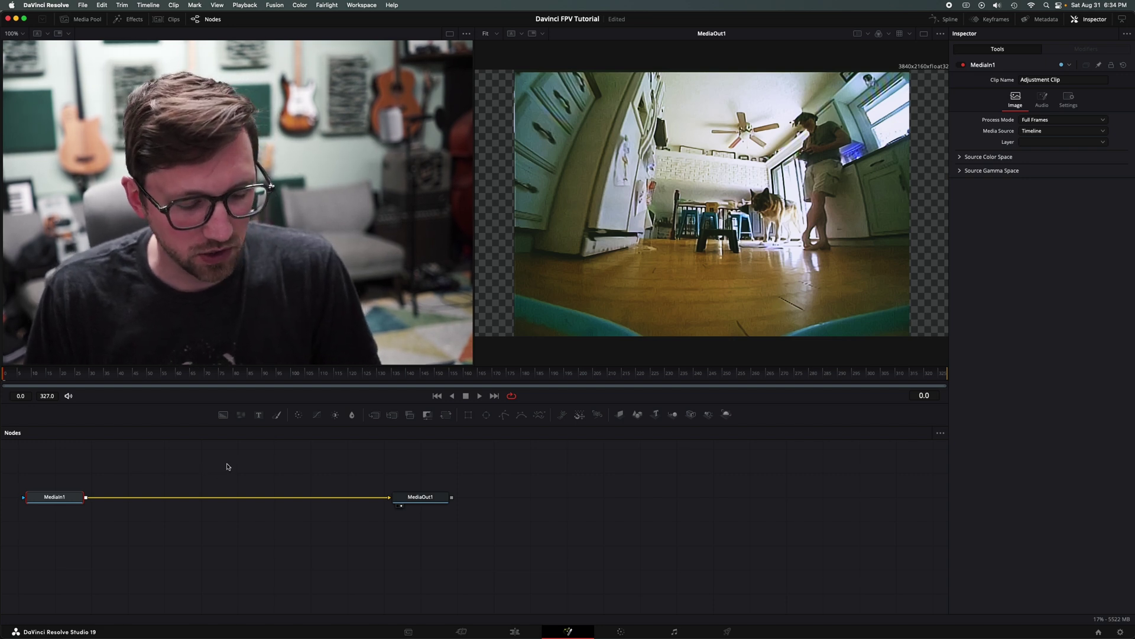
key(shift+space)
text(len)
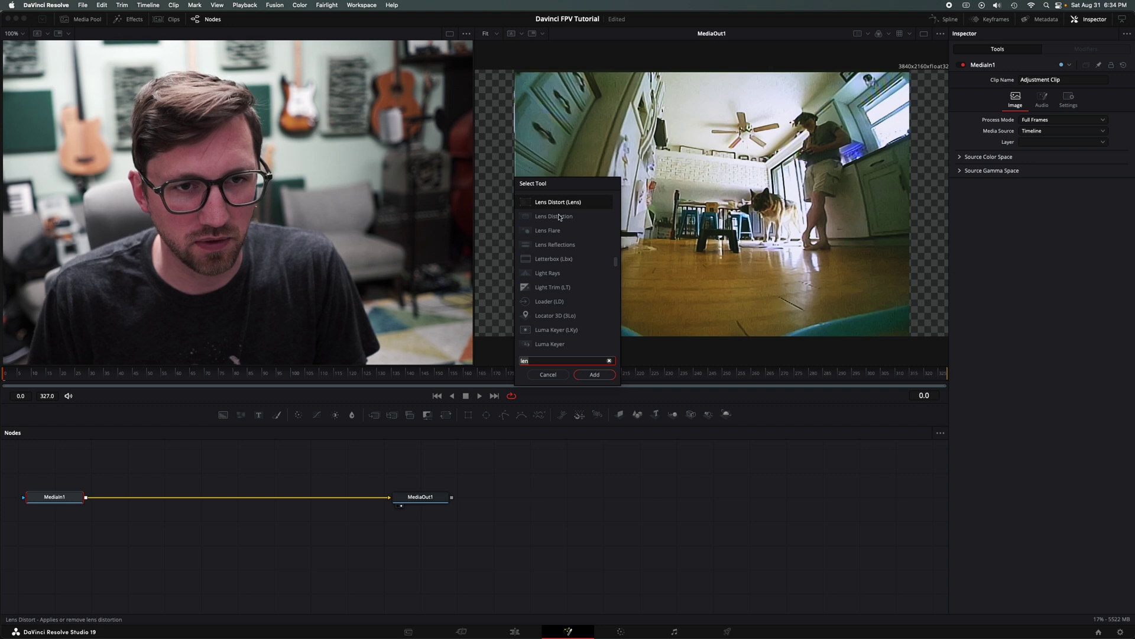
click(593, 375)
- Position the LensDistort1 node in the flow between MediaIn1 and MediaOut1
drag(147, 501, 258, 494)
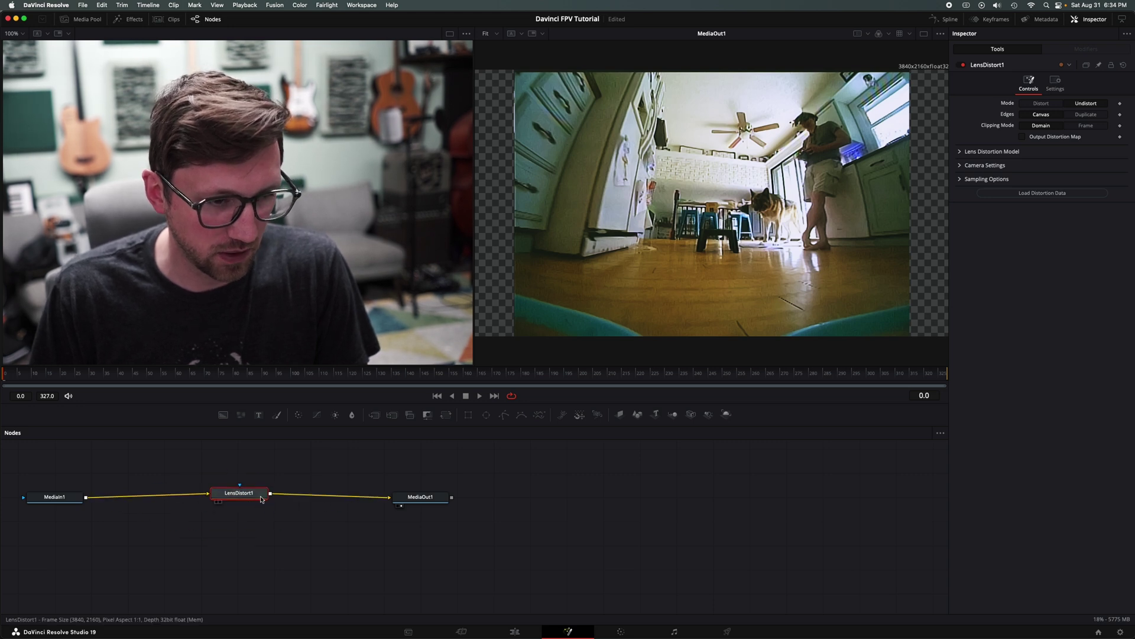
mouse_move(246, 500)
mouse_down()
mouse_move(251, 554)
mouse_move(244, 501)
mouse_up()
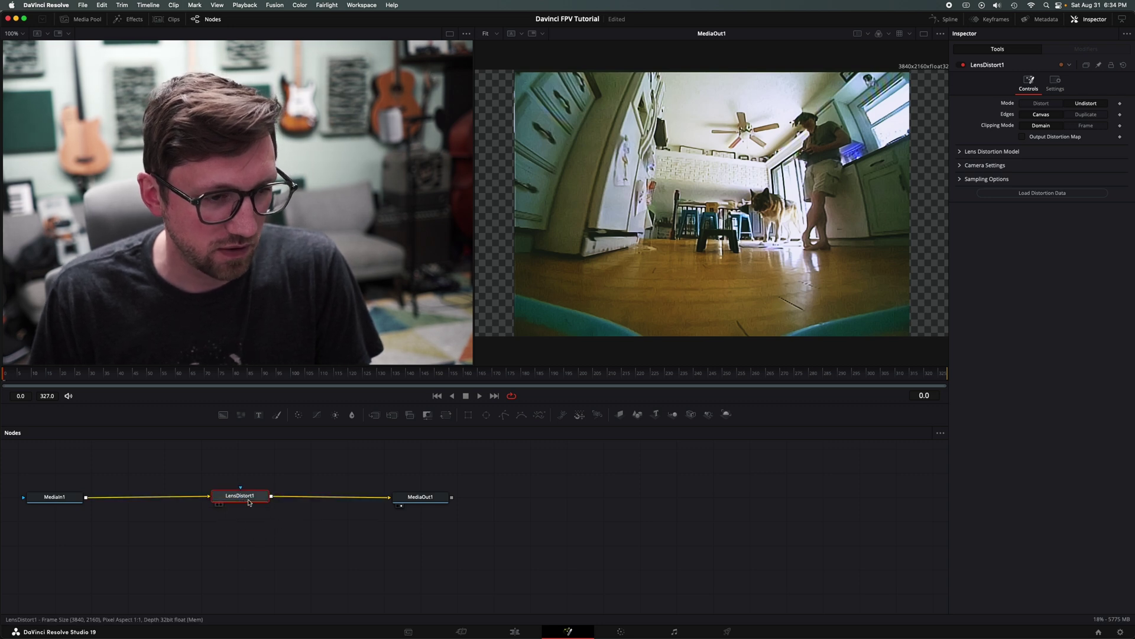
drag(243, 500, 237, 498)
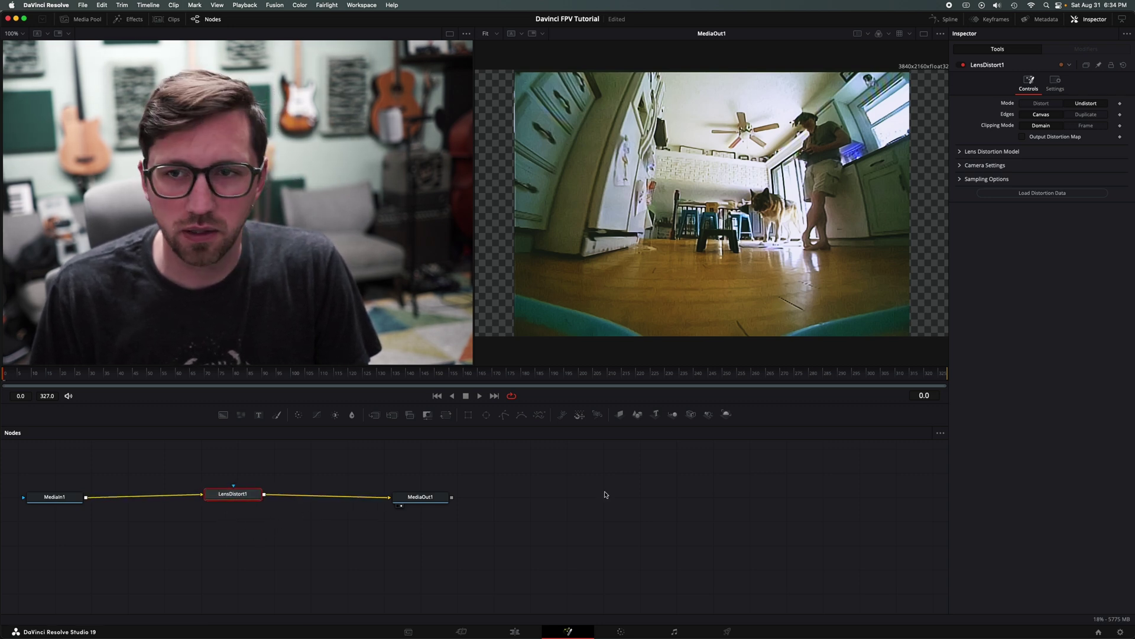
- Expand the Lens Distortion Model settings and drag Distortion up toward 0.19
click(959, 152)
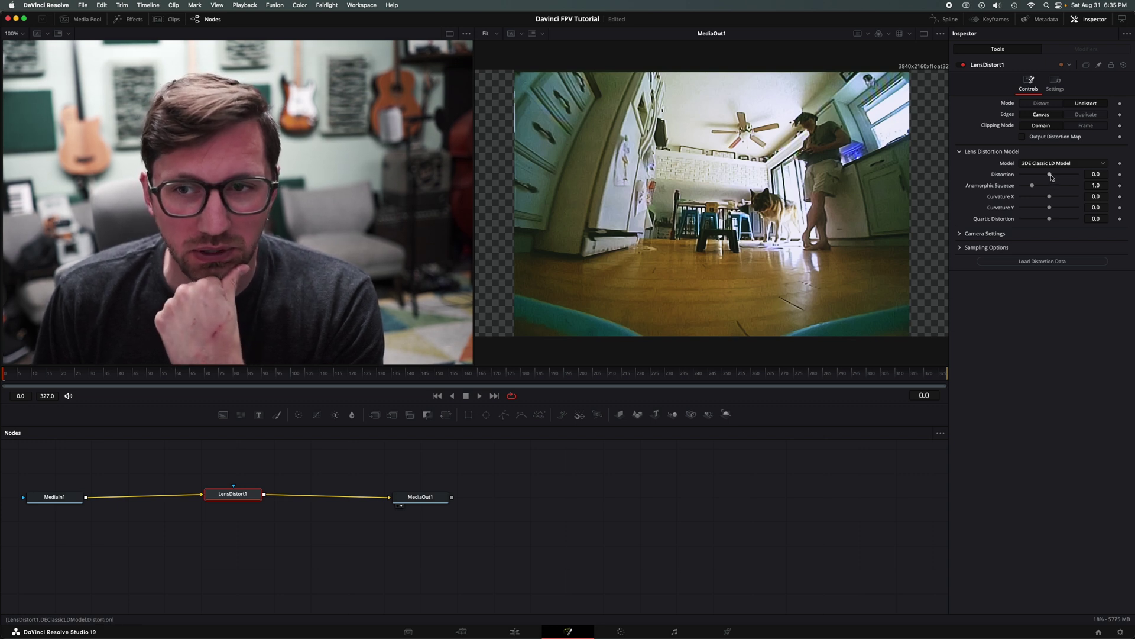
drag(1051, 177, 1026, 188)
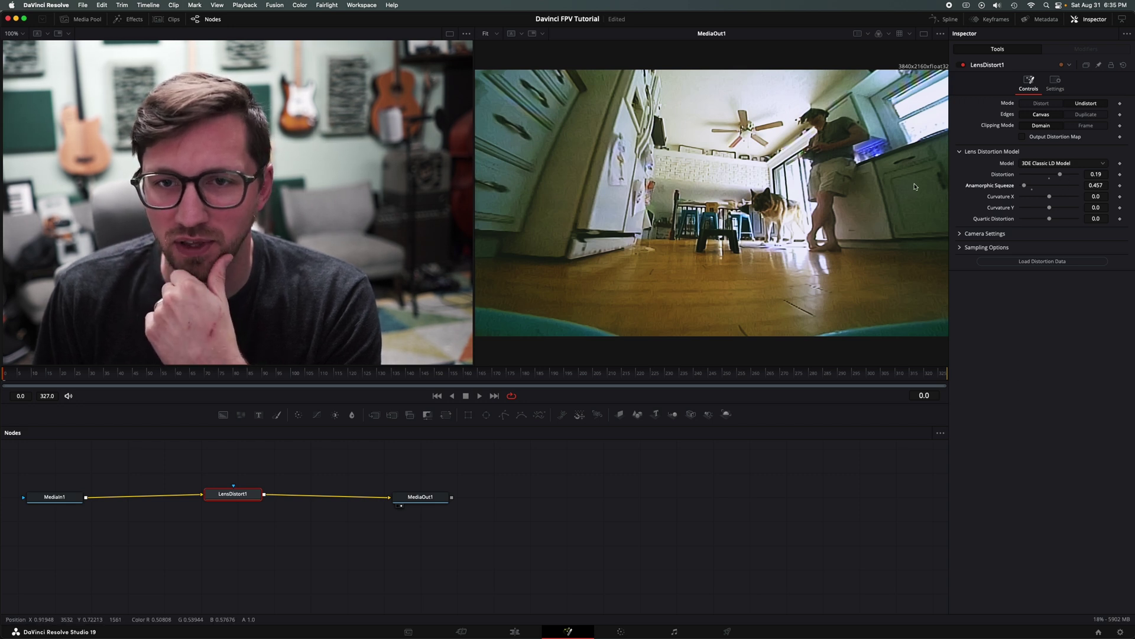
- Show MediaIn1 in the left viewer and bring LensDistort1's controls back into the Inspector
click(63, 500)
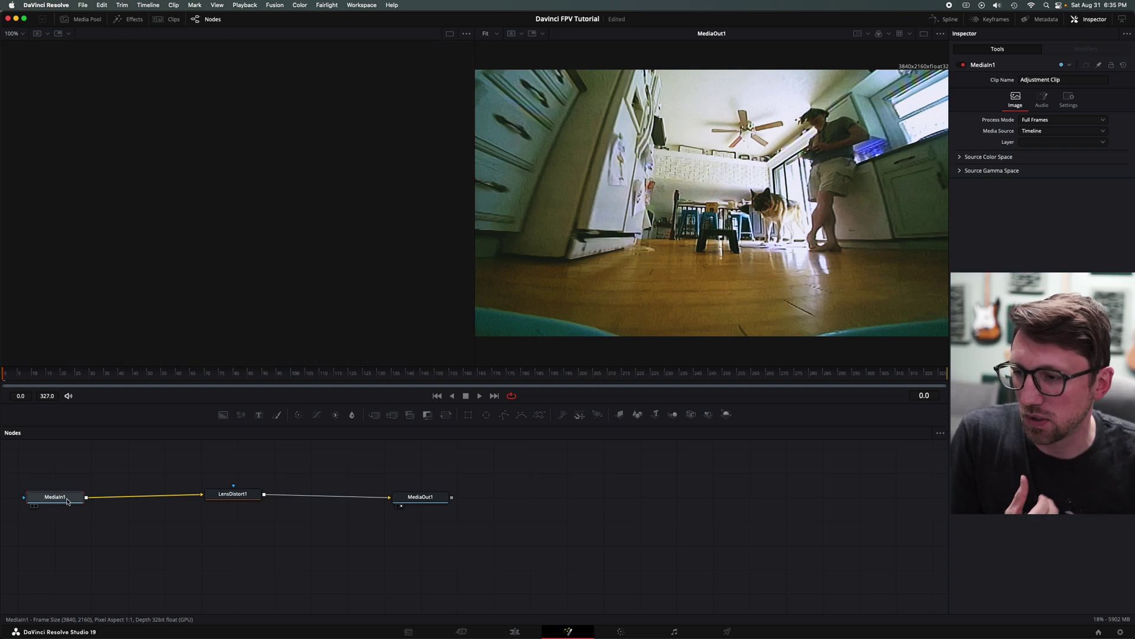
drag(64, 504, 80, 500)
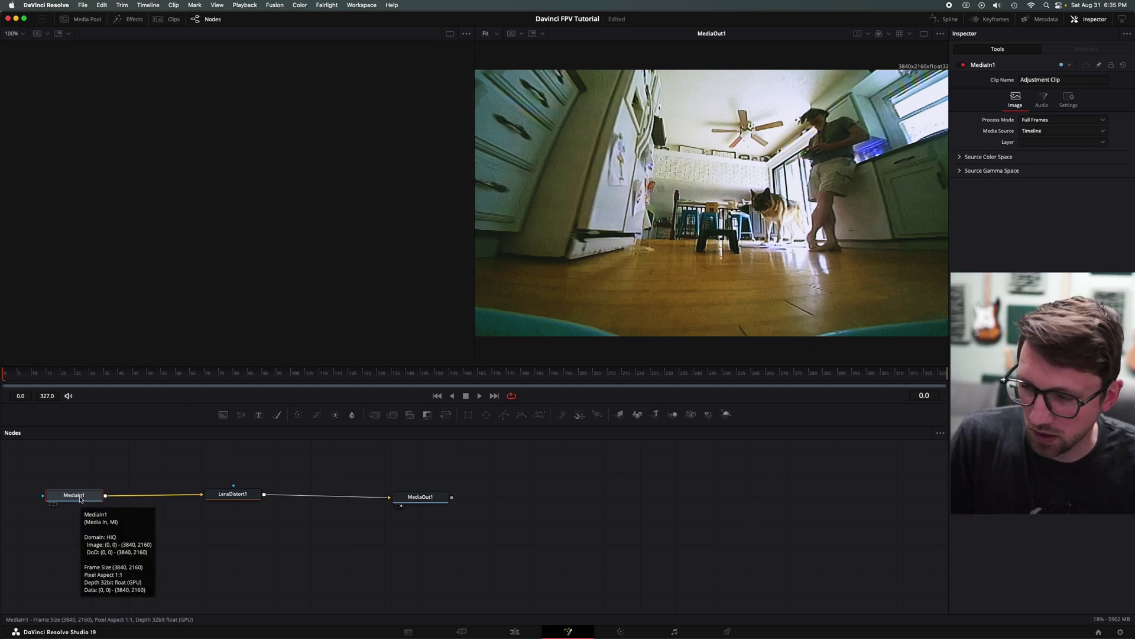
key(1)
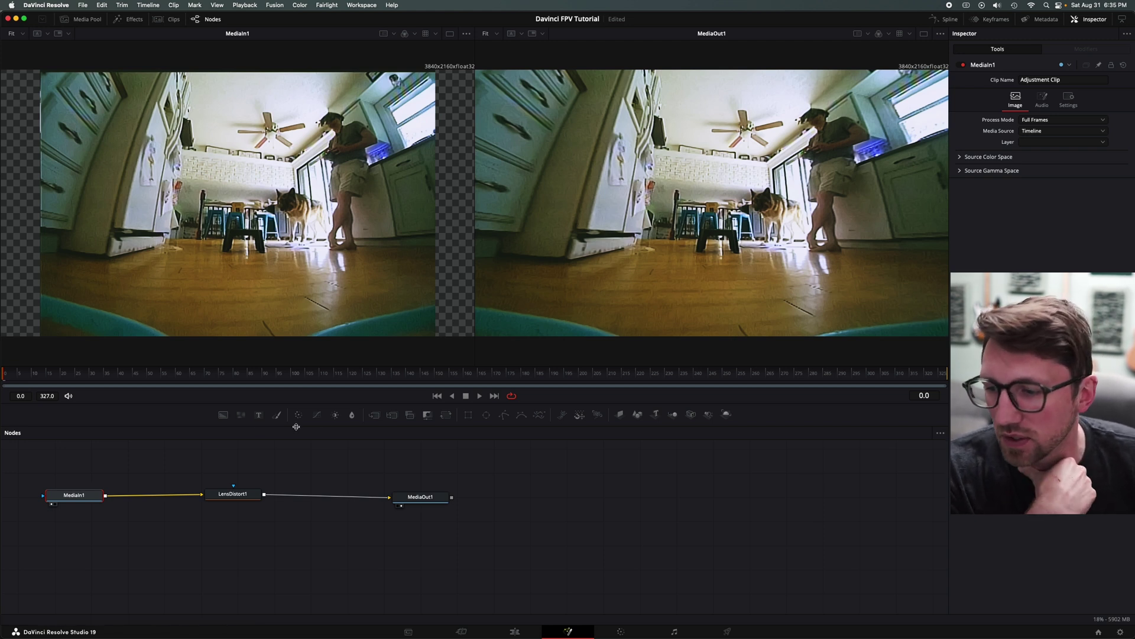
click(245, 496)
click(438, 499)
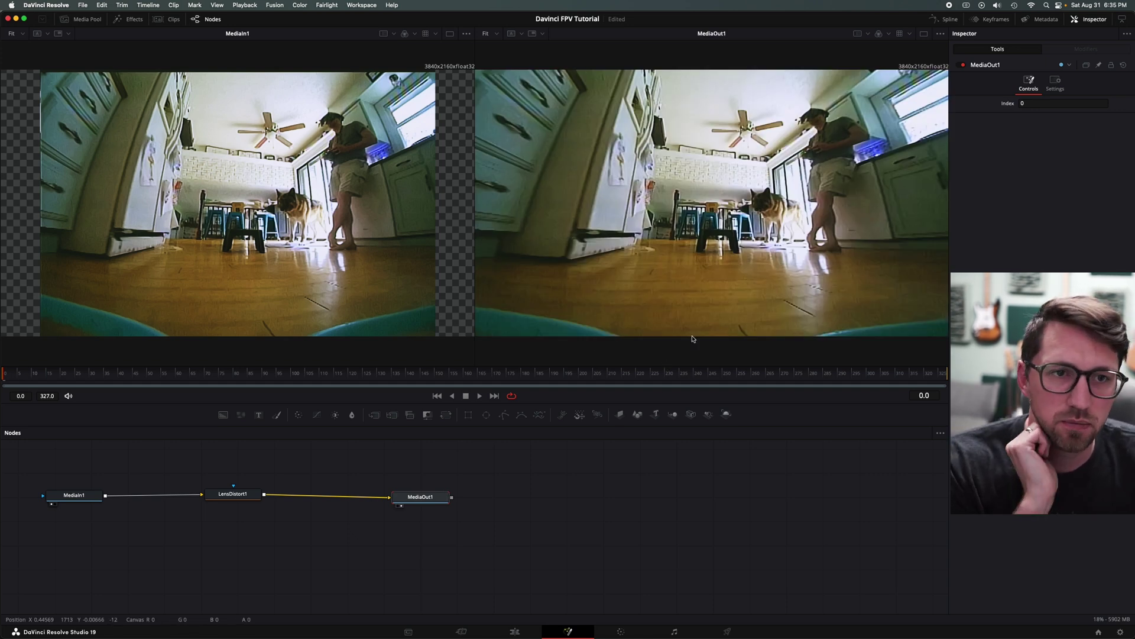
click(239, 497)
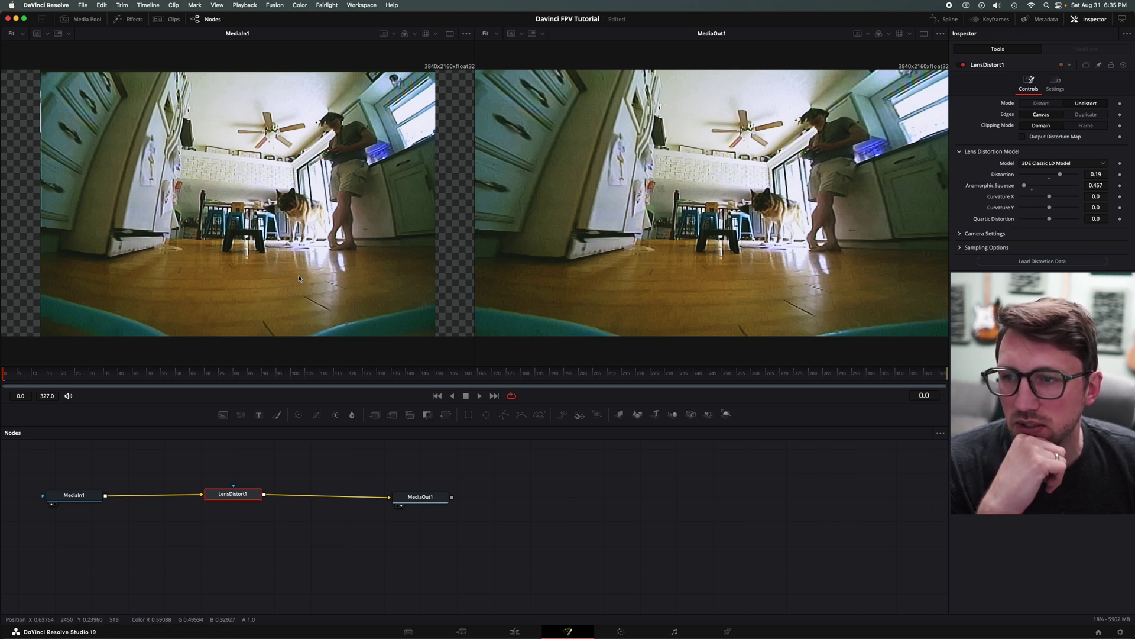
- Scrub through the clip comparing input and output, stop on stats frame 303, and save
mouse_move(278, 379)
mouse_down()
mouse_move(295, 378)
mouse_move(258, 380)
mouse_up()
drag(352, 378, 653, 380)
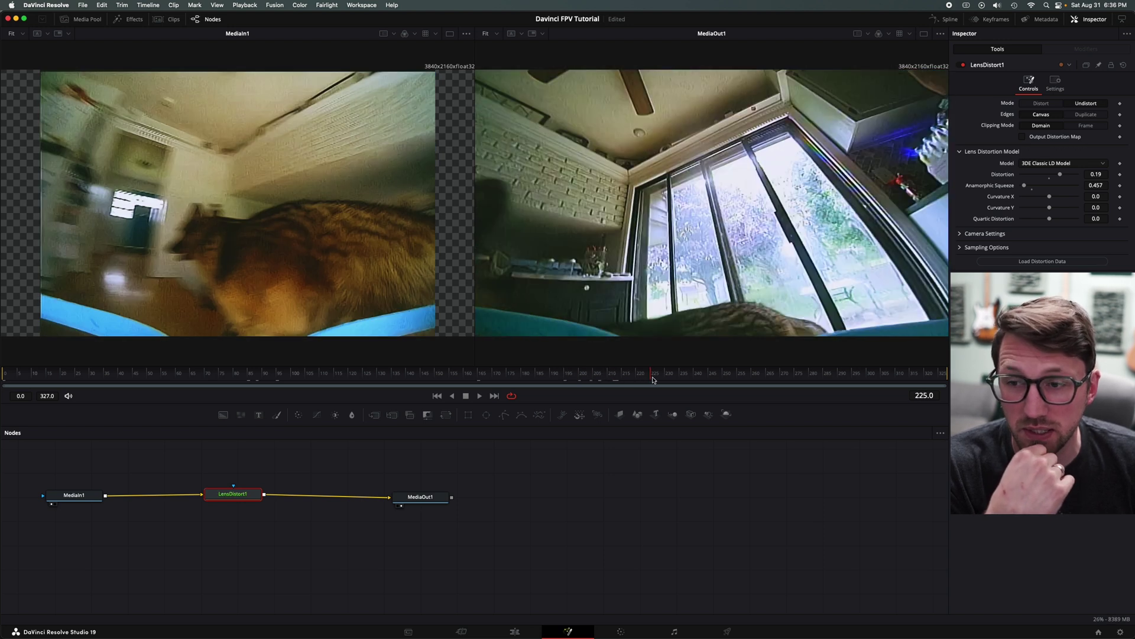
drag(653, 379, 742, 372)
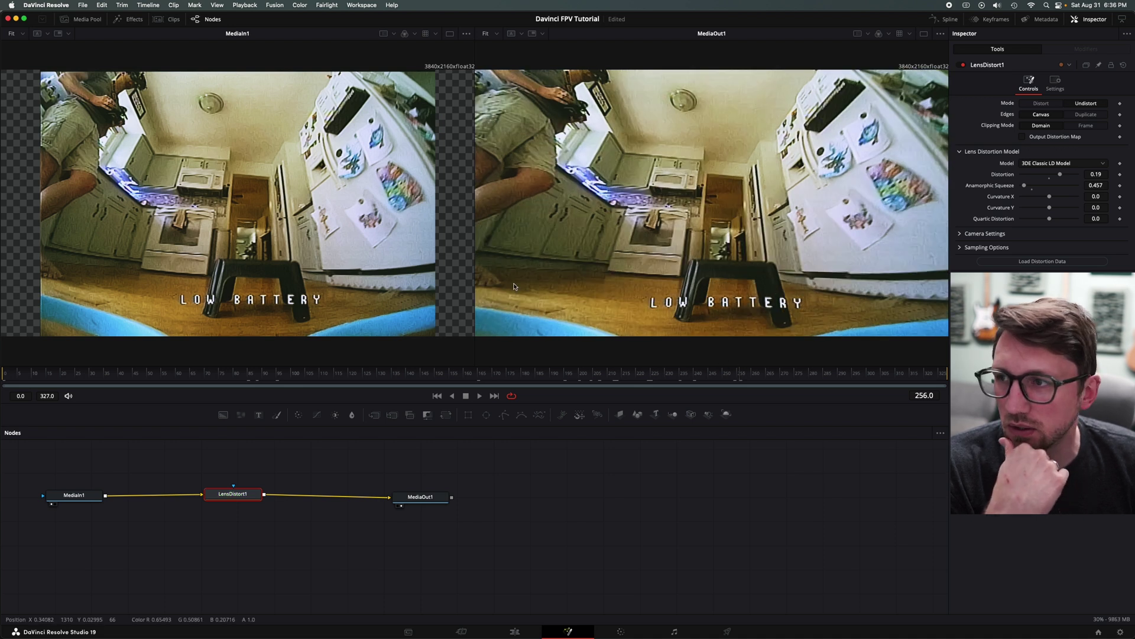
click(548, 380)
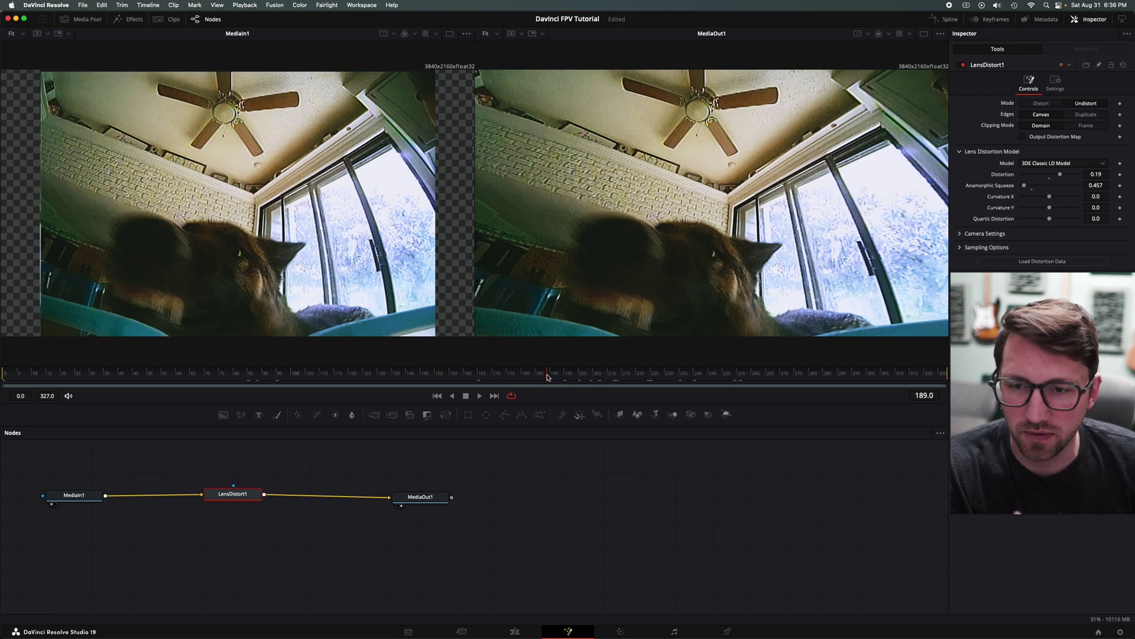
drag(548, 376, 876, 375)
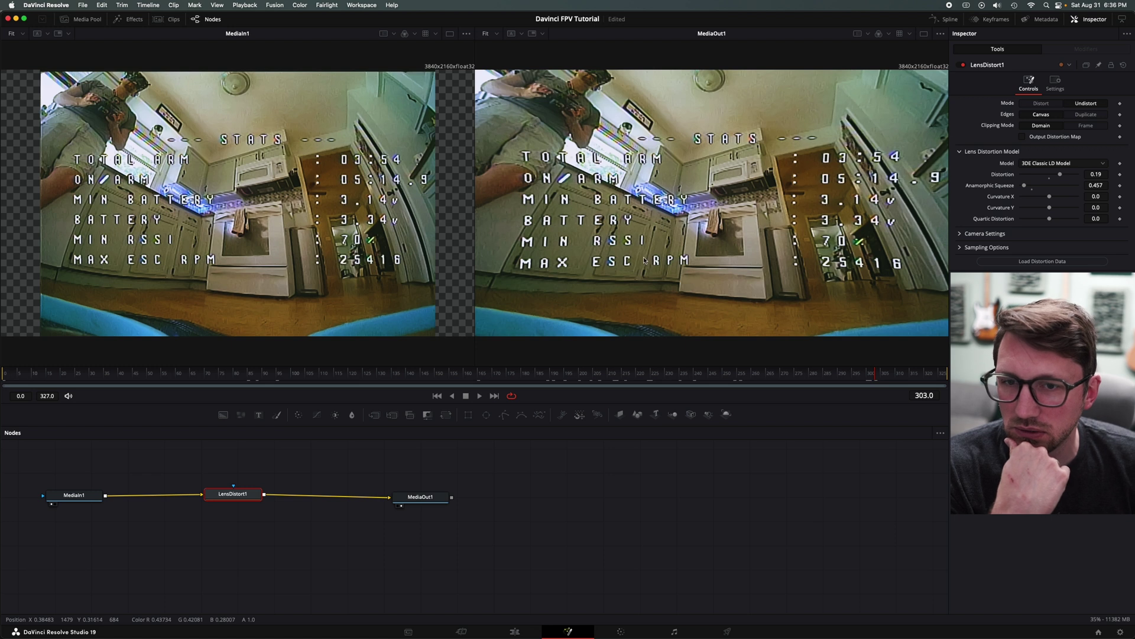
key(super+s)
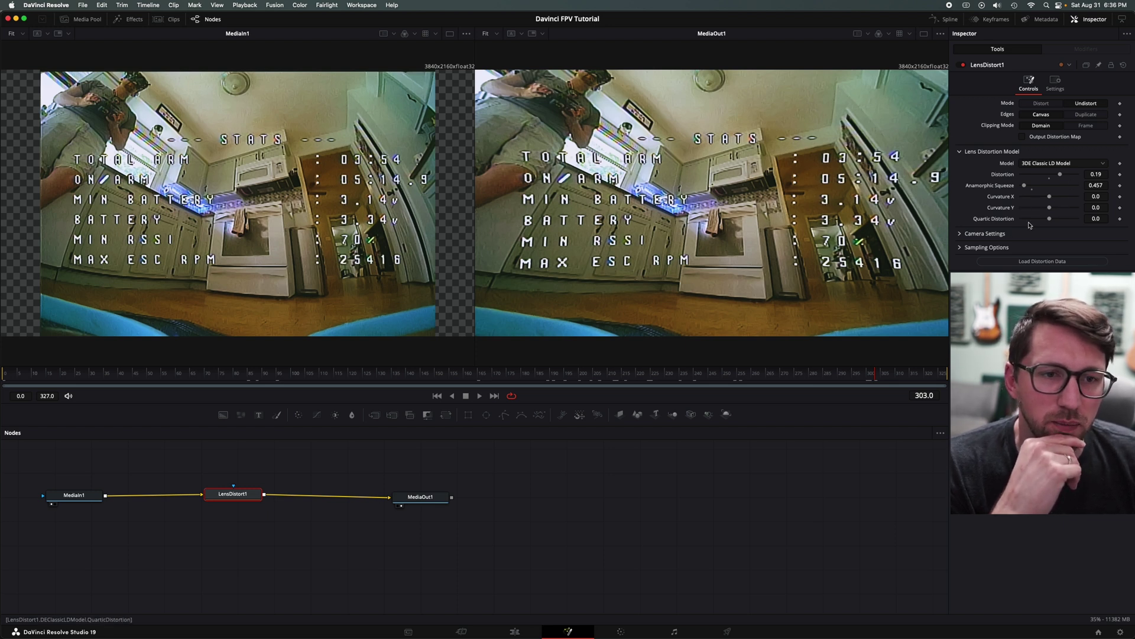
- Set Curvature X to -0.25, raise Quartic Distortion and Anamorphic Squeeze, and nudge LensDistort1
drag(1044, 200, 1040, 203)
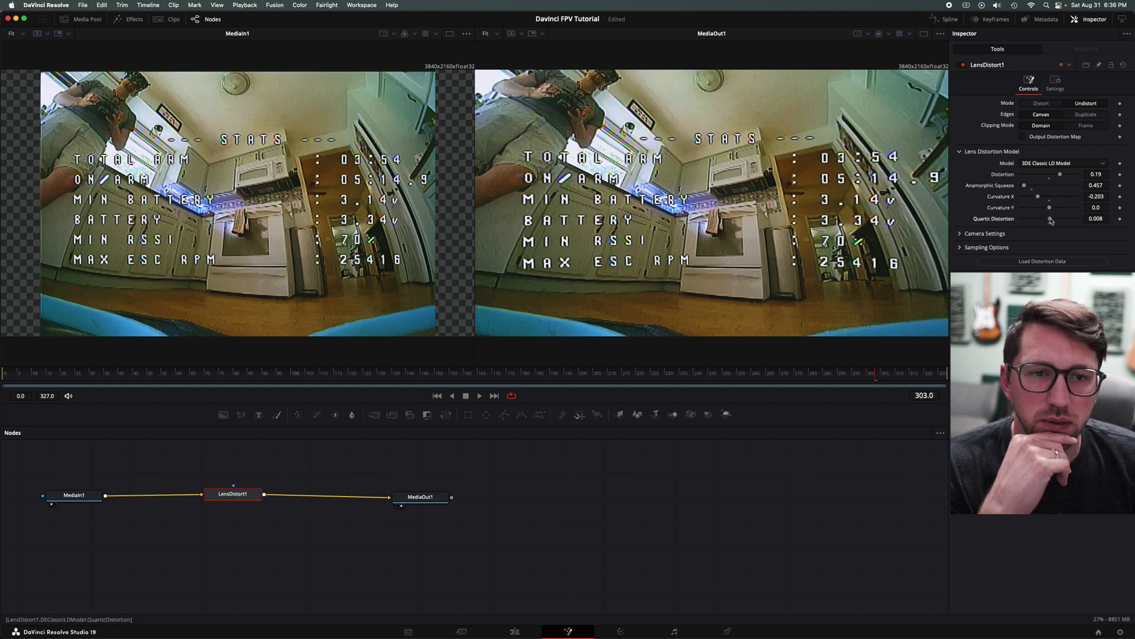
drag(1051, 220, 1036, 212)
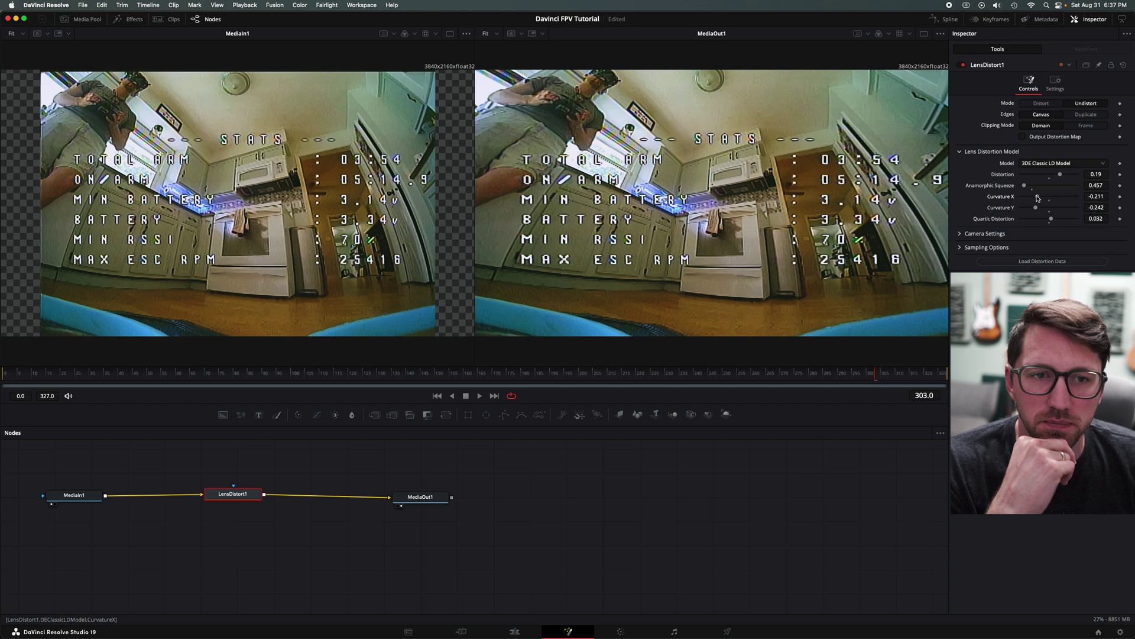
drag(1037, 201, 1036, 199)
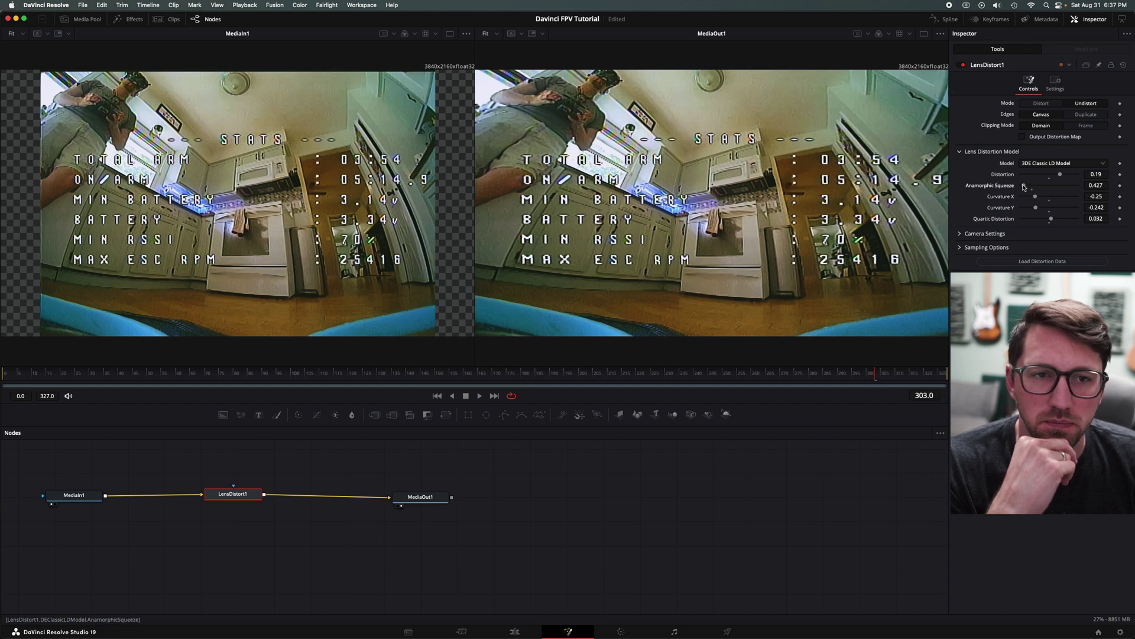
drag(1024, 186, 1026, 188)
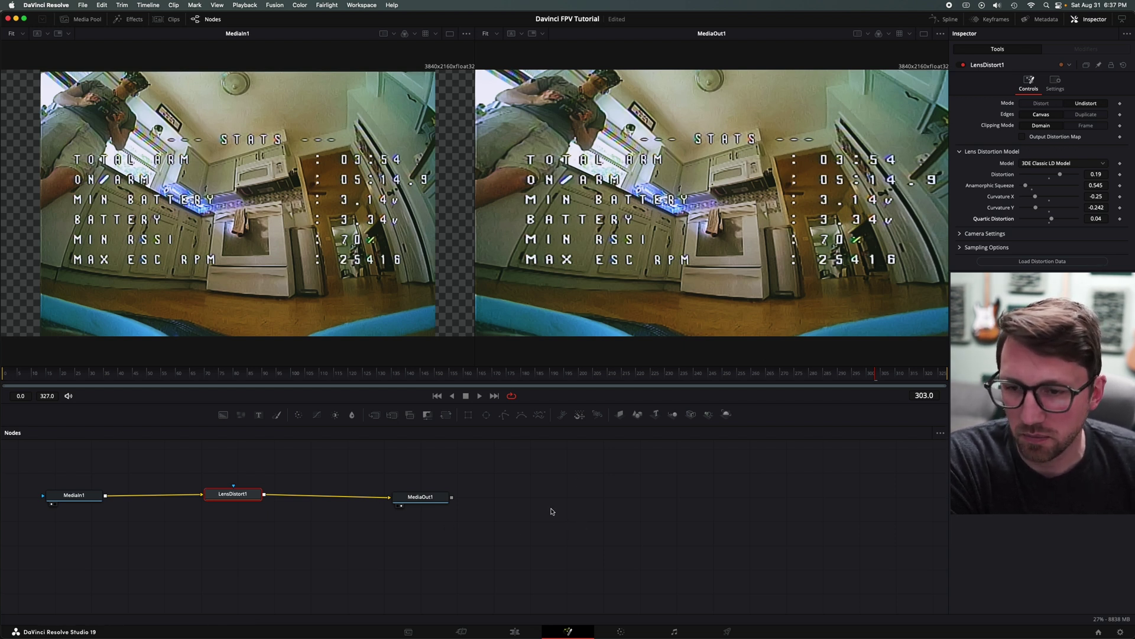
drag(249, 495, 247, 502)
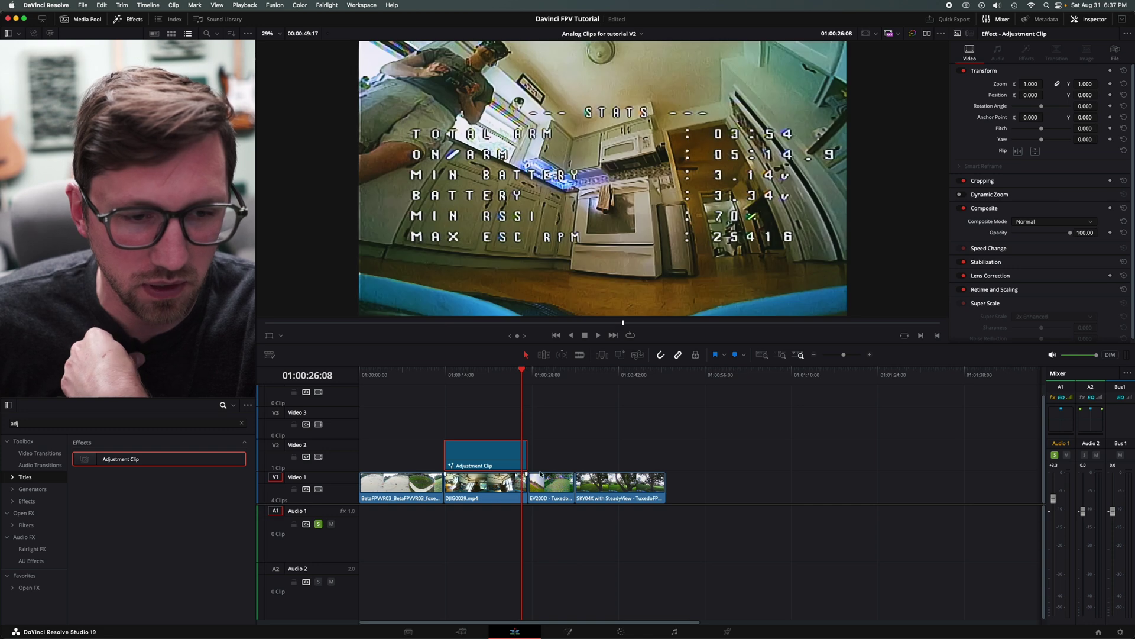
- Select DJIG0029.mp4, park the playhead at 01:00:20:07, and select the Adjustment Clip above it
click(503, 501)
click(1114, 52)
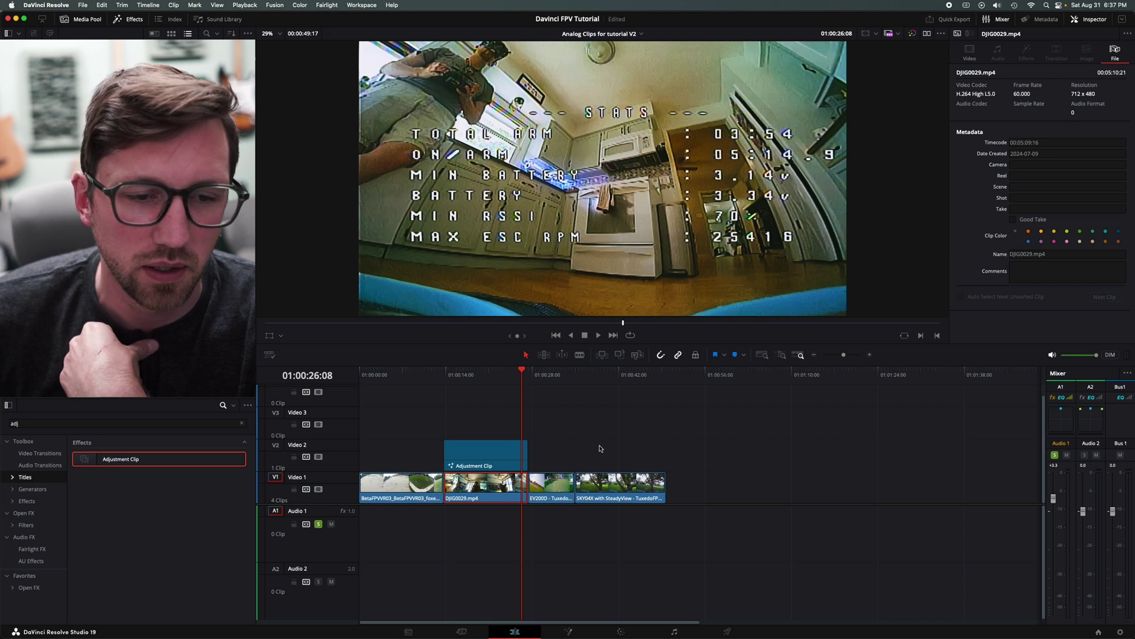
click(486, 385)
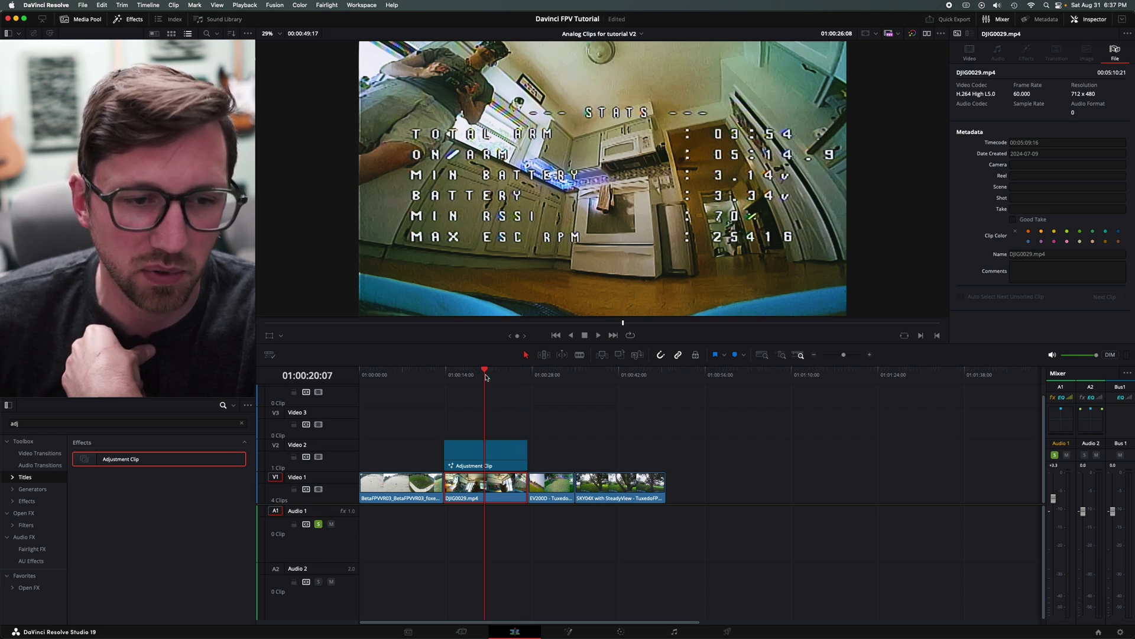
click(503, 444)
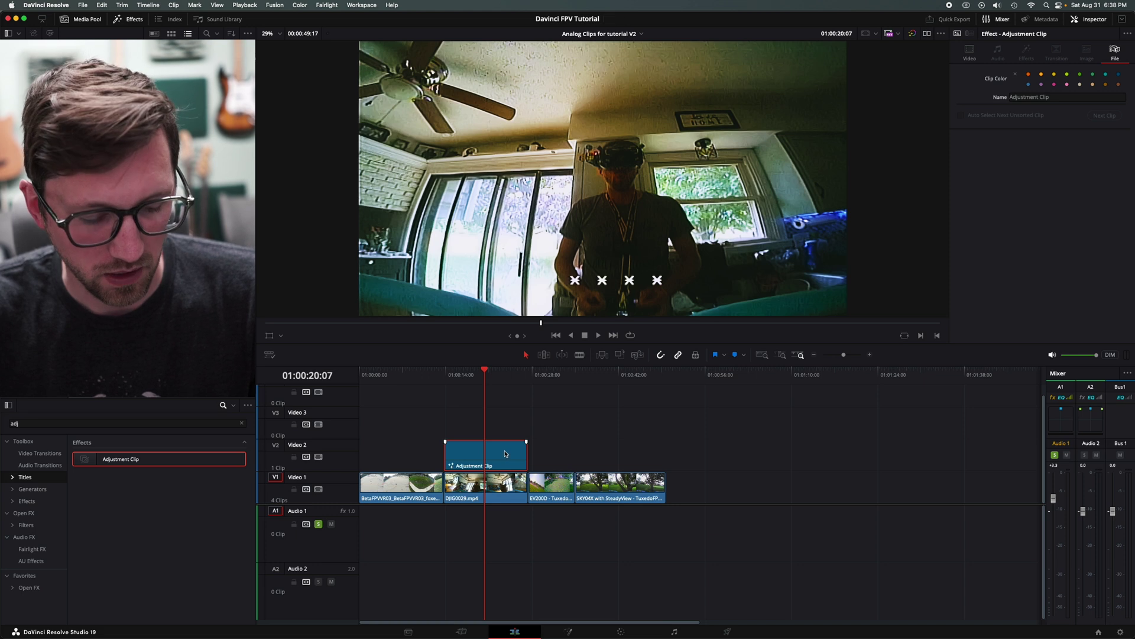
- Duplicate the Adjustment Clip over EV200D, check EV200D's resolution, and open the copy's options
drag(505, 451, 574, 457)
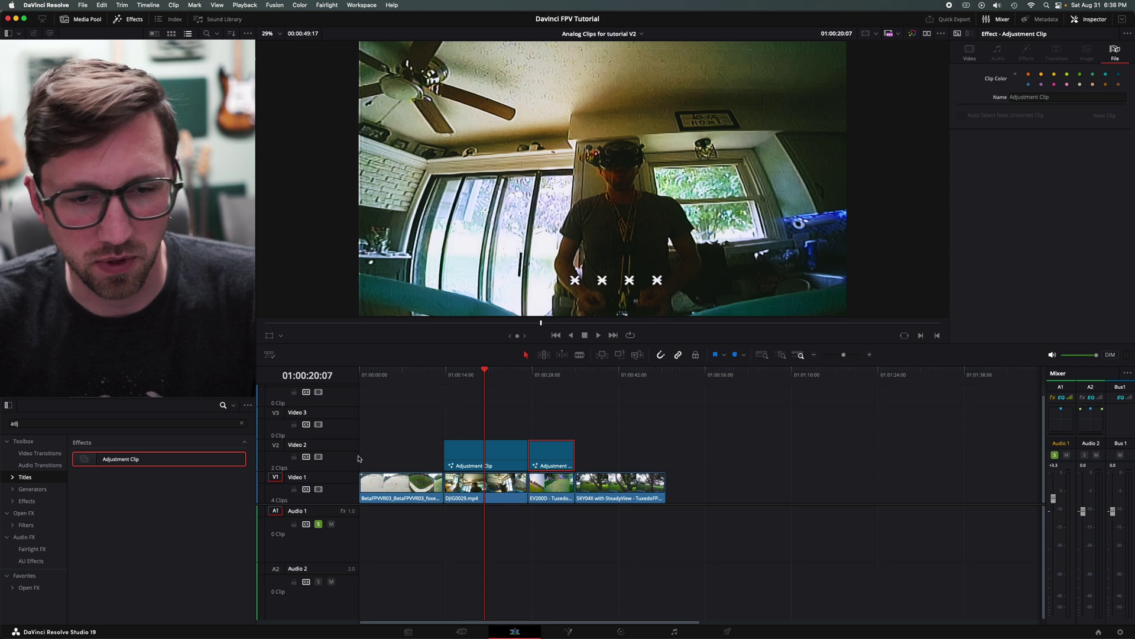
click(544, 373)
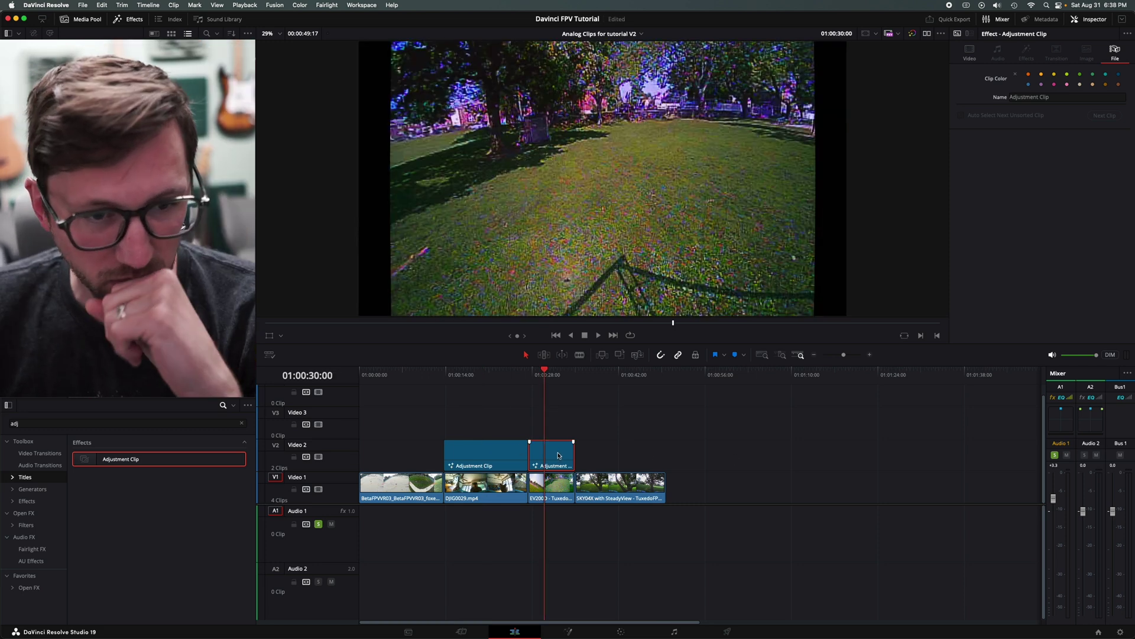
click(554, 484)
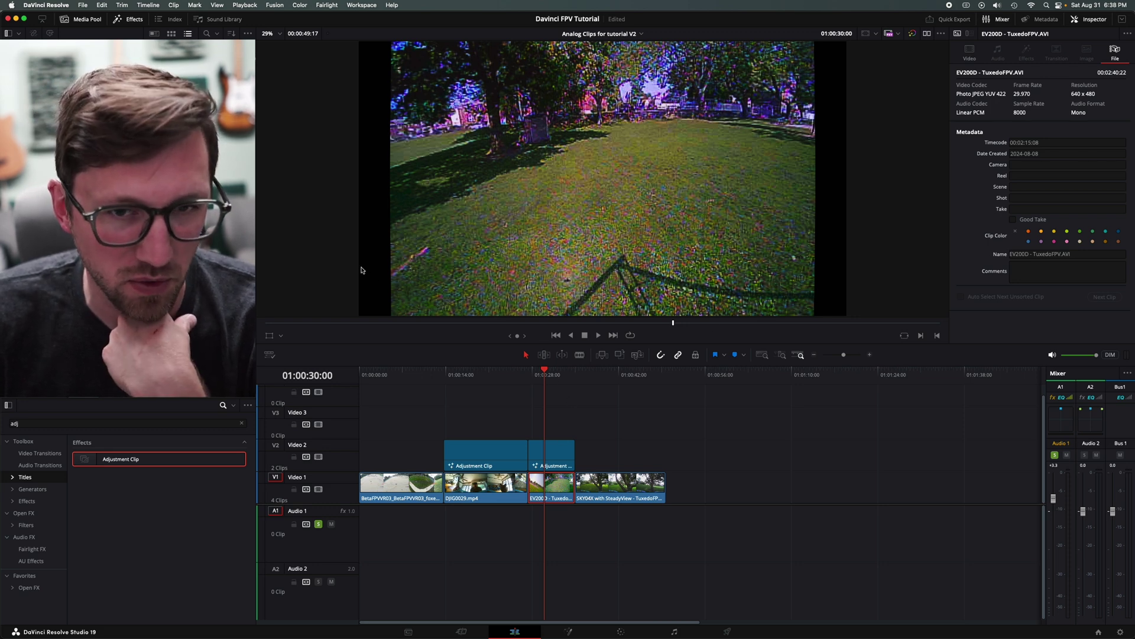
click(558, 453)
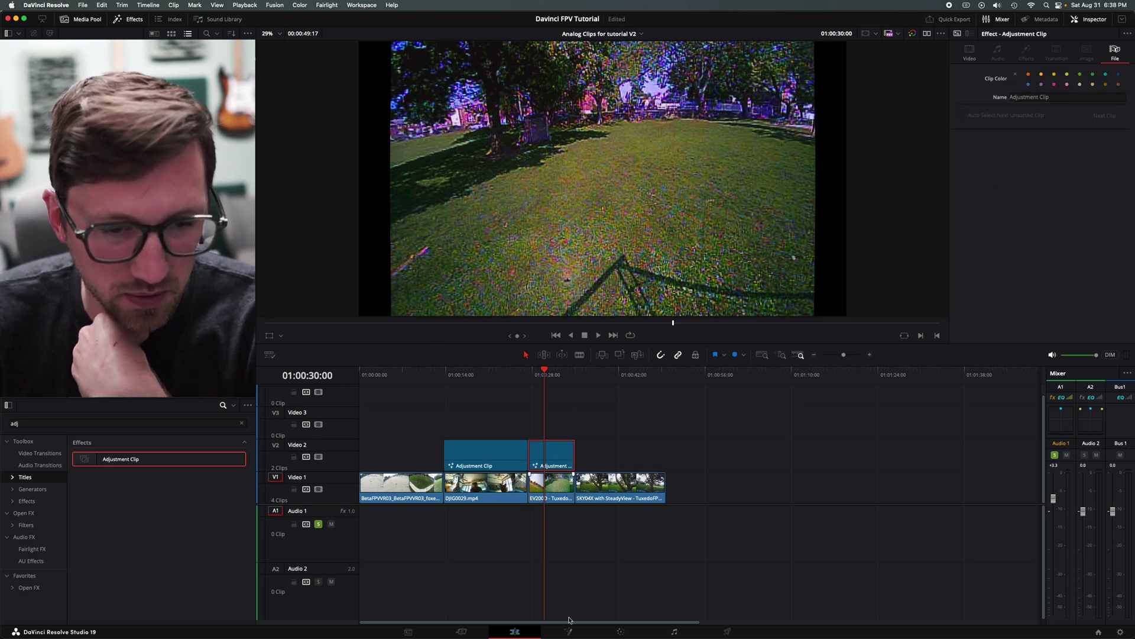
right_click(553, 456)
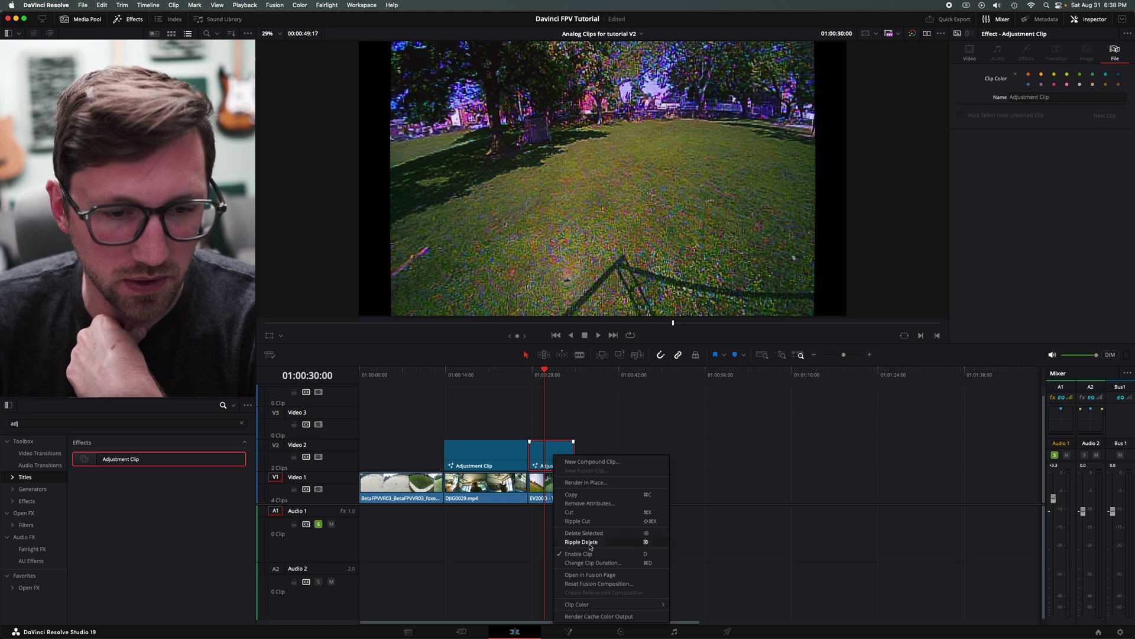
- Open the second Adjustment Clip's Fusion composition, showing MediaIn1 in the viewer and LensDistort1's controls
click(590, 575)
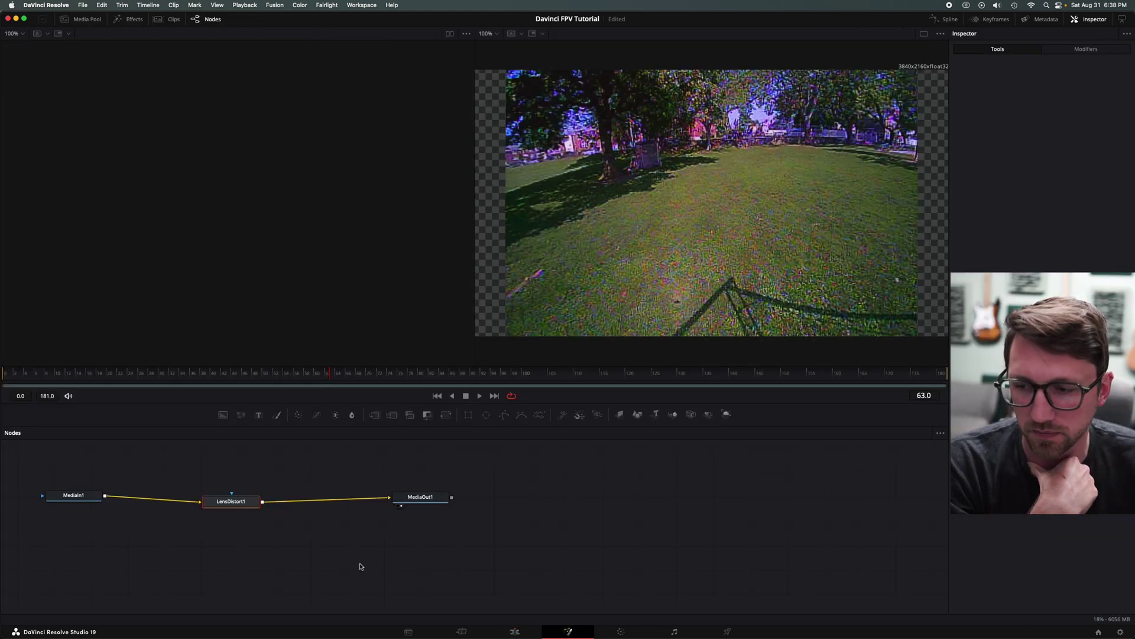
click(229, 501)
click(74, 495)
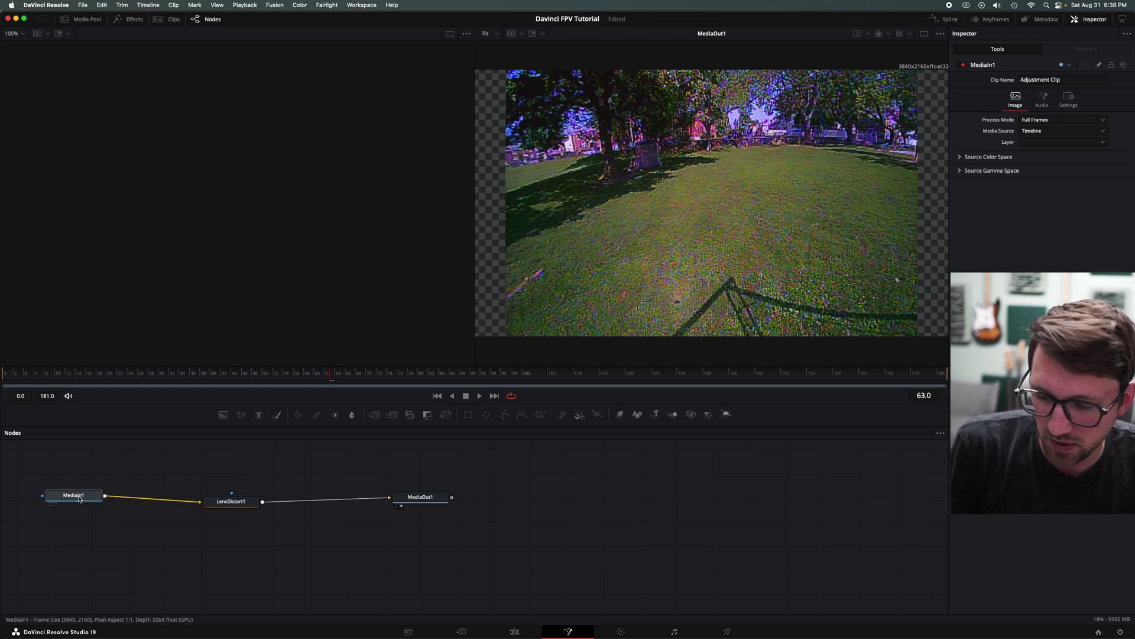
key(1)
click(227, 502)
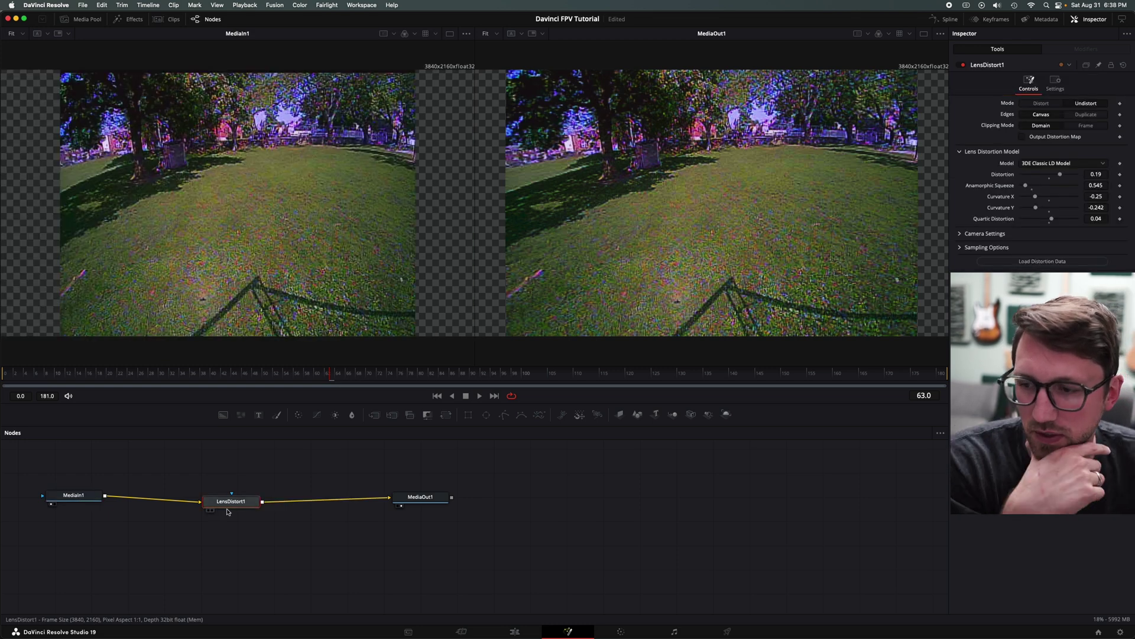
drag(227, 502, 249, 504)
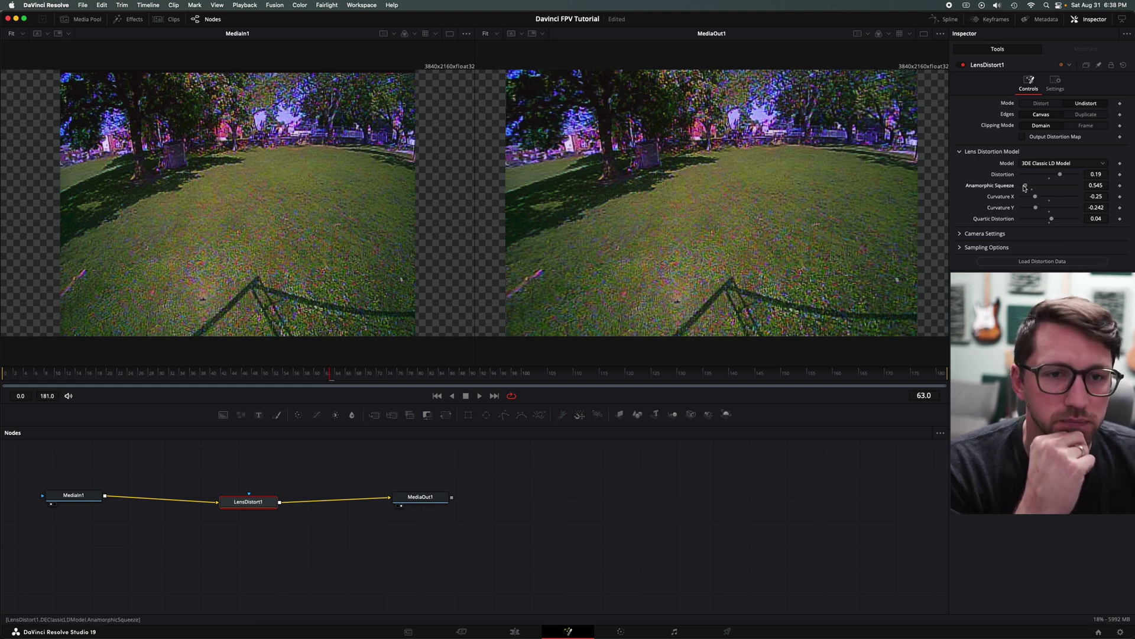
- Lower Anamorphic Squeeze to about 0.28, adjust vertical curvature, and set Distortion to 0.198
drag(1024, 188, 999, 192)
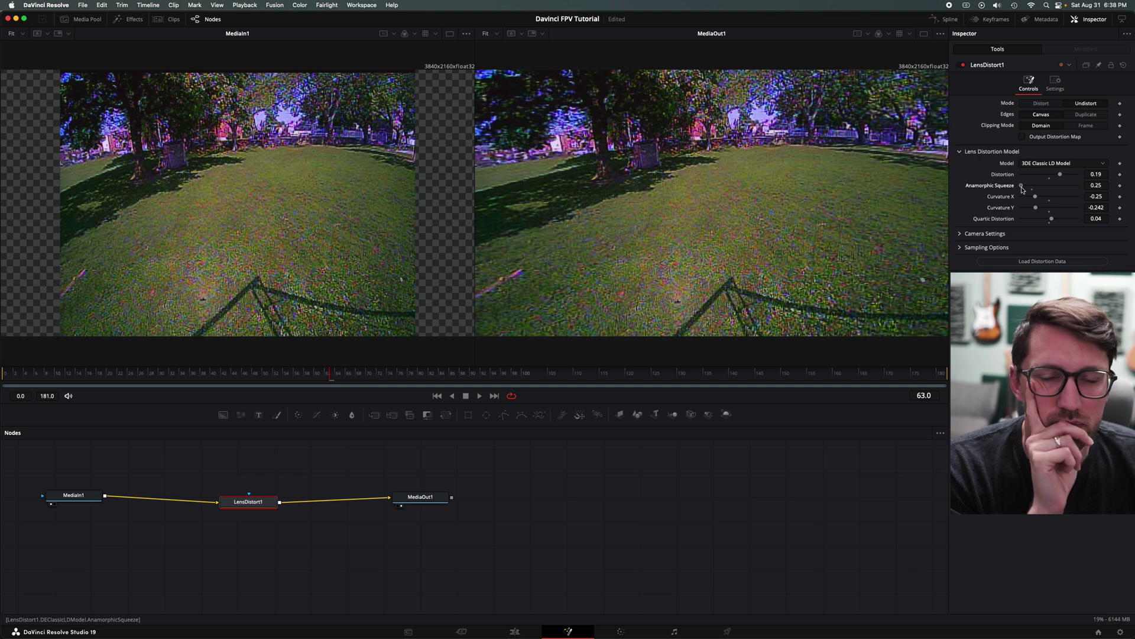
click(1023, 189)
click(1031, 210)
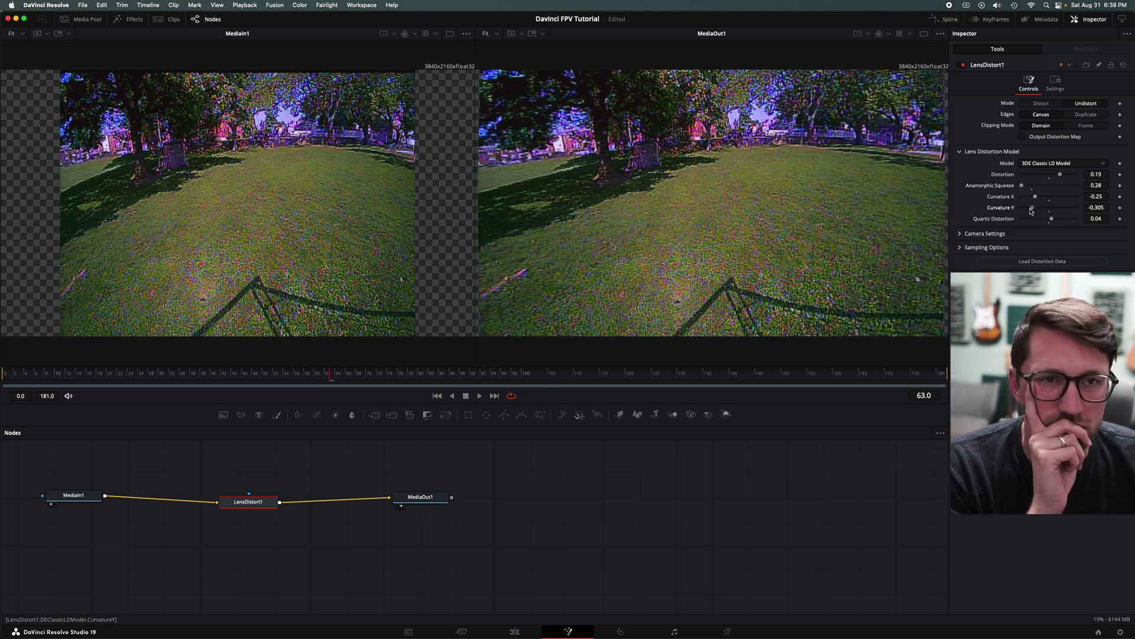
mouse_move(1031, 210)
mouse_down()
mouse_move(1036, 197)
mouse_move(1053, 219)
mouse_move(1034, 200)
mouse_up()
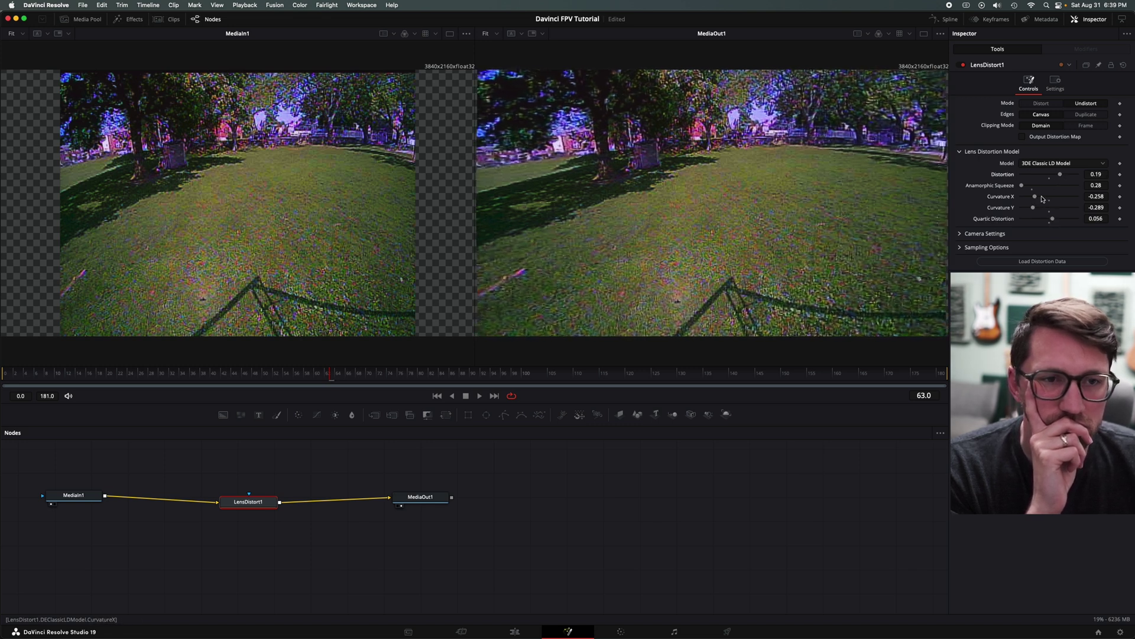
drag(1060, 175, 1061, 175)
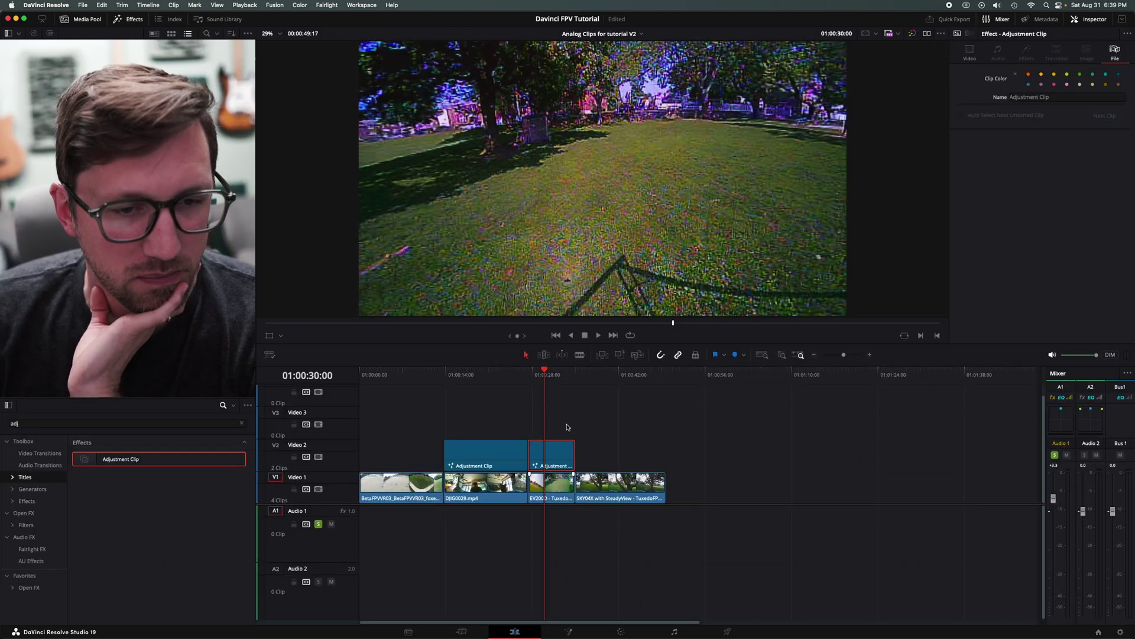
key(d)
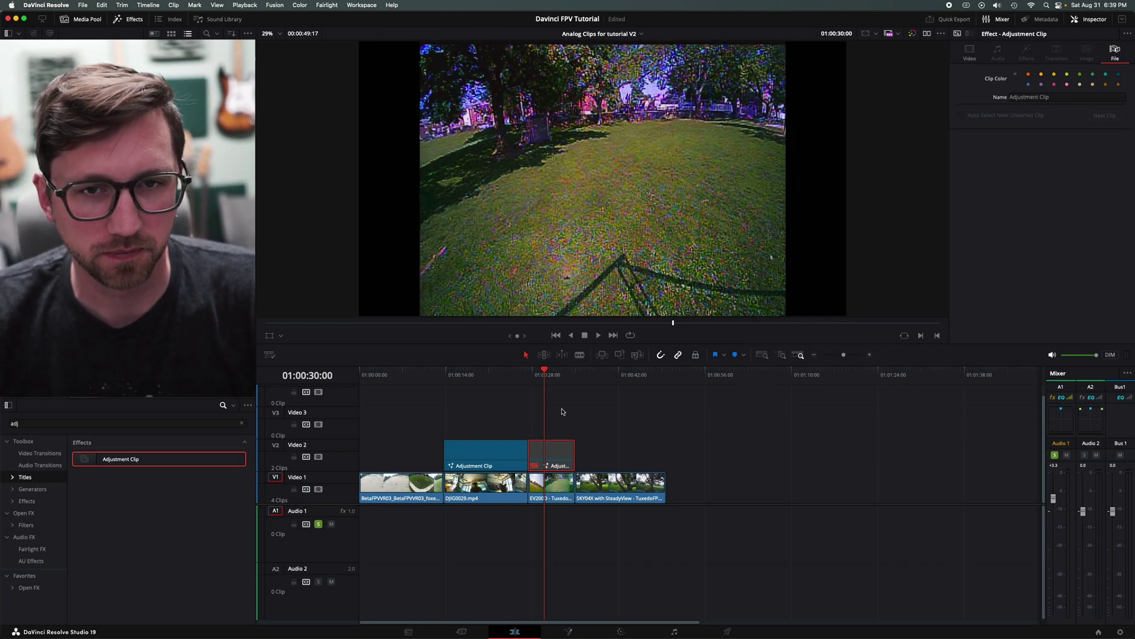
key(d)
key(d)
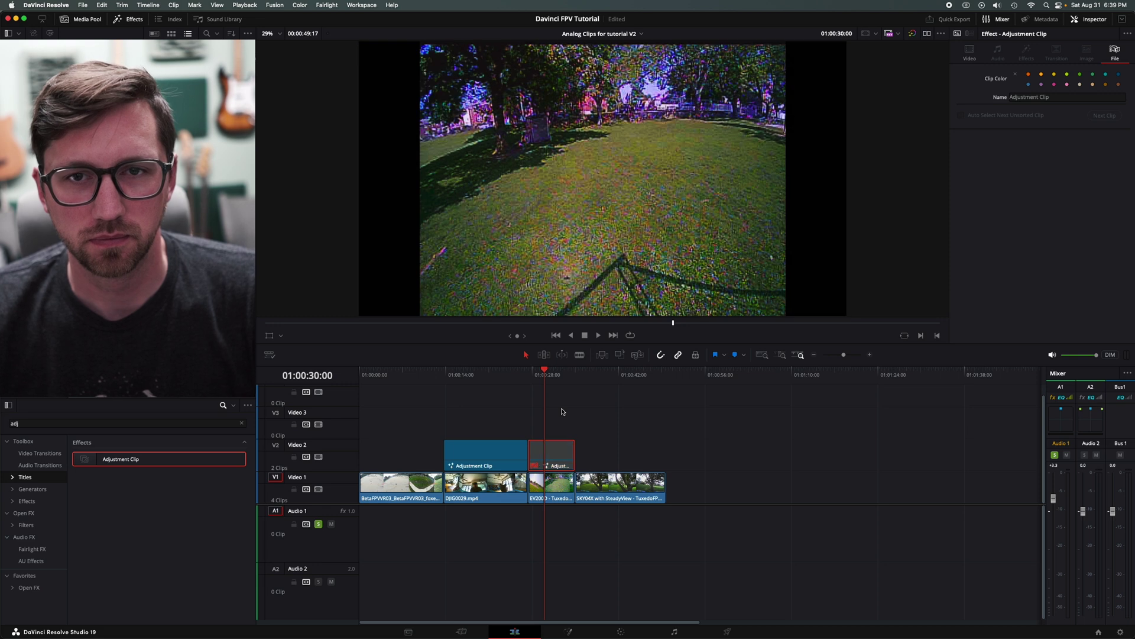
key(d)
key(d)
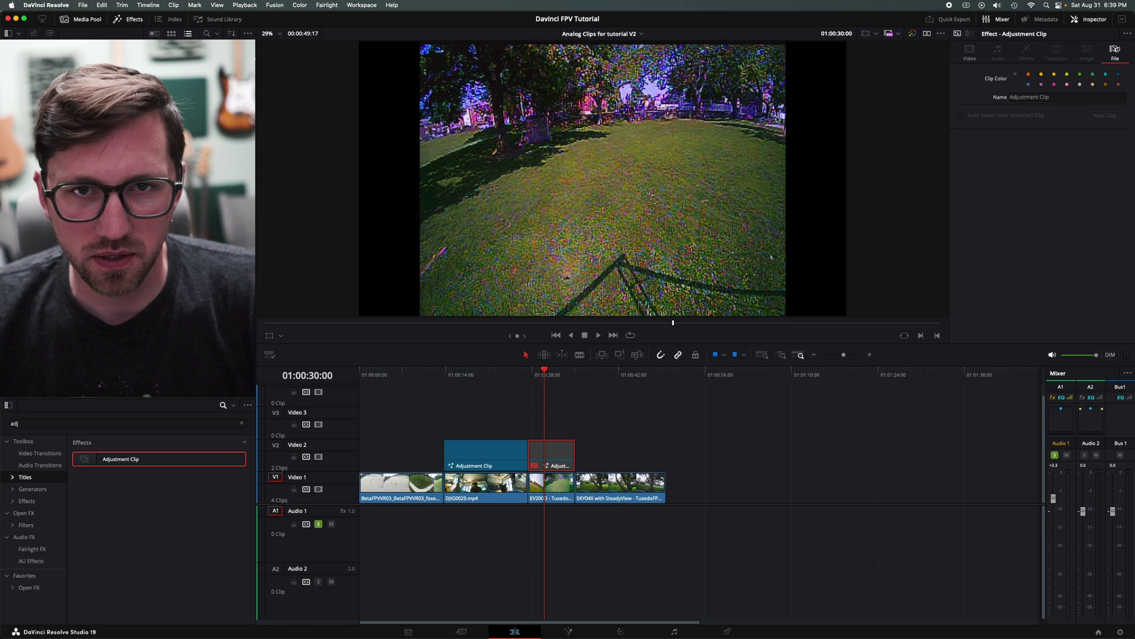
key(d)
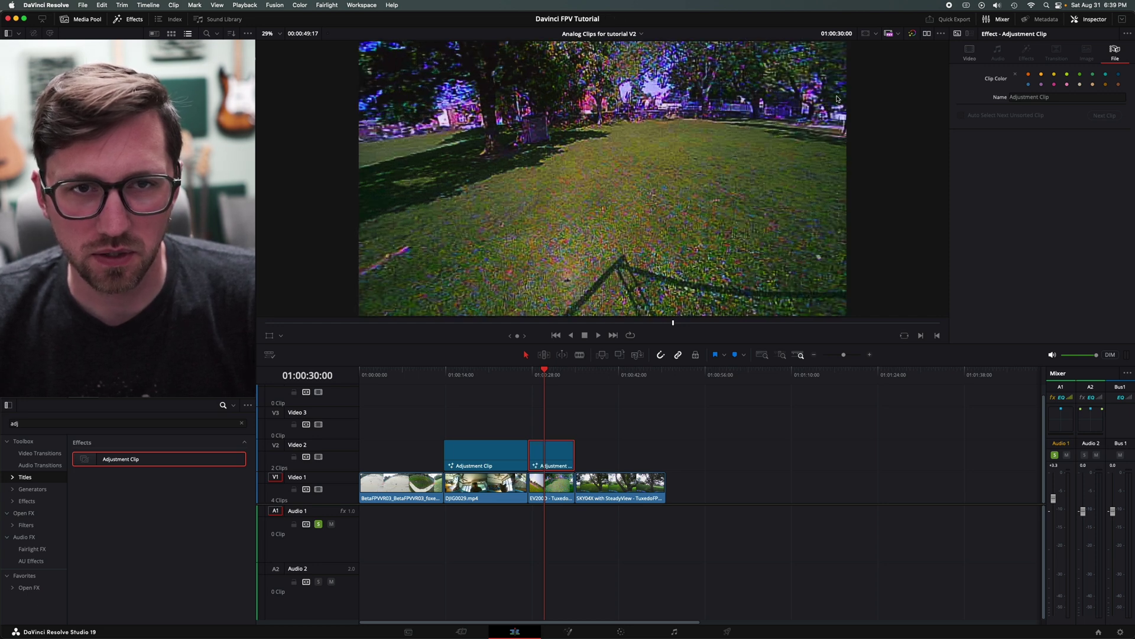
click(563, 373)
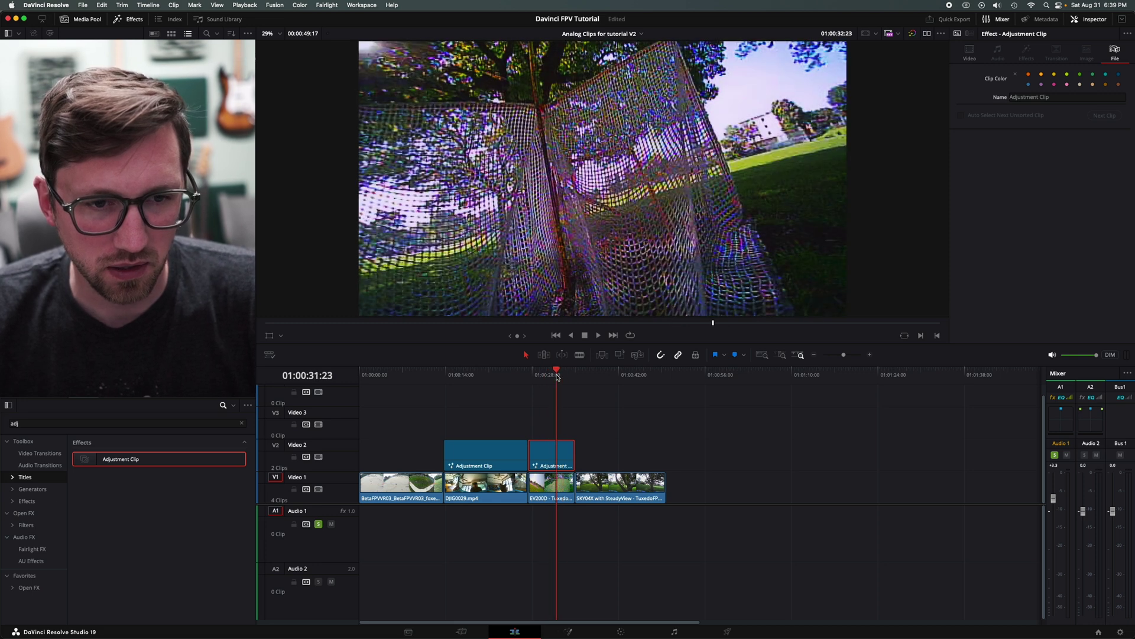
click(569, 374)
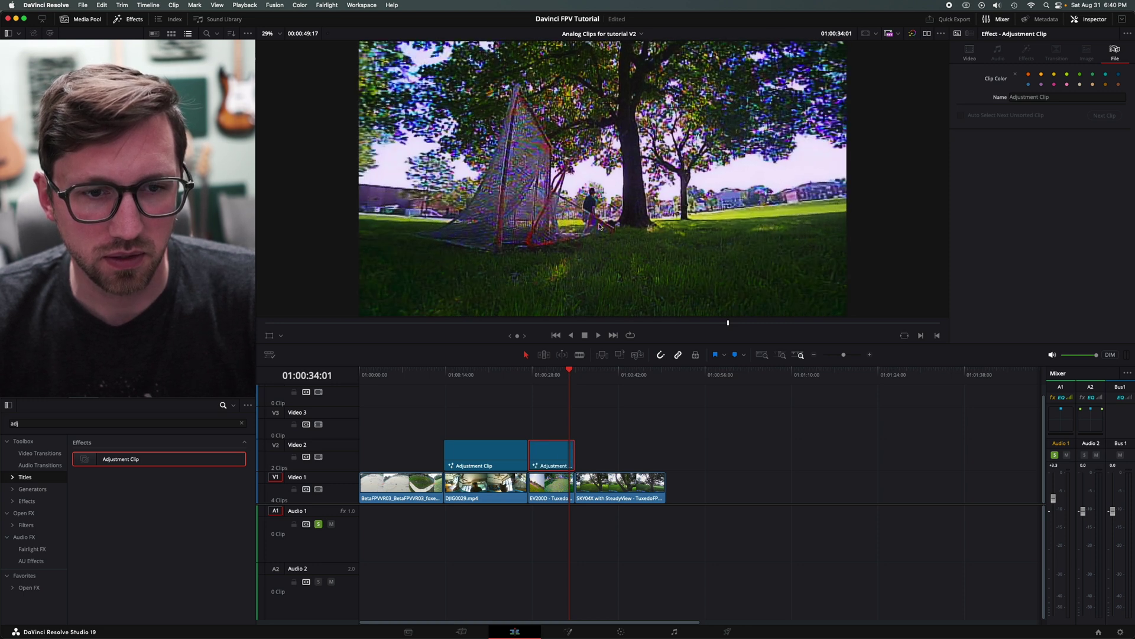
click(561, 376)
key(d)
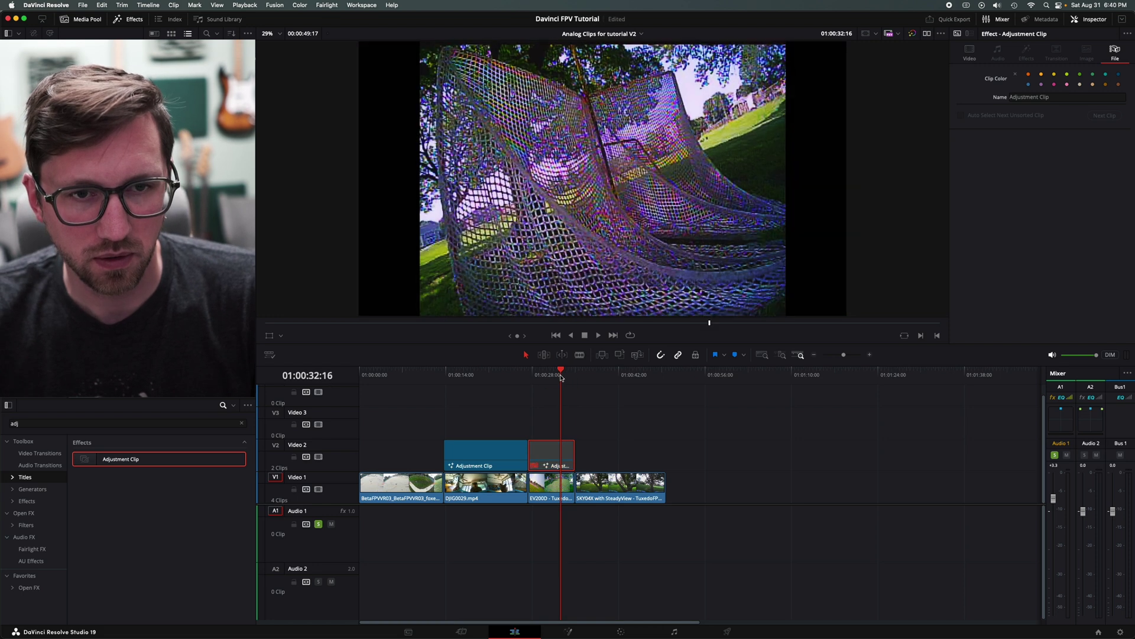
key(d)
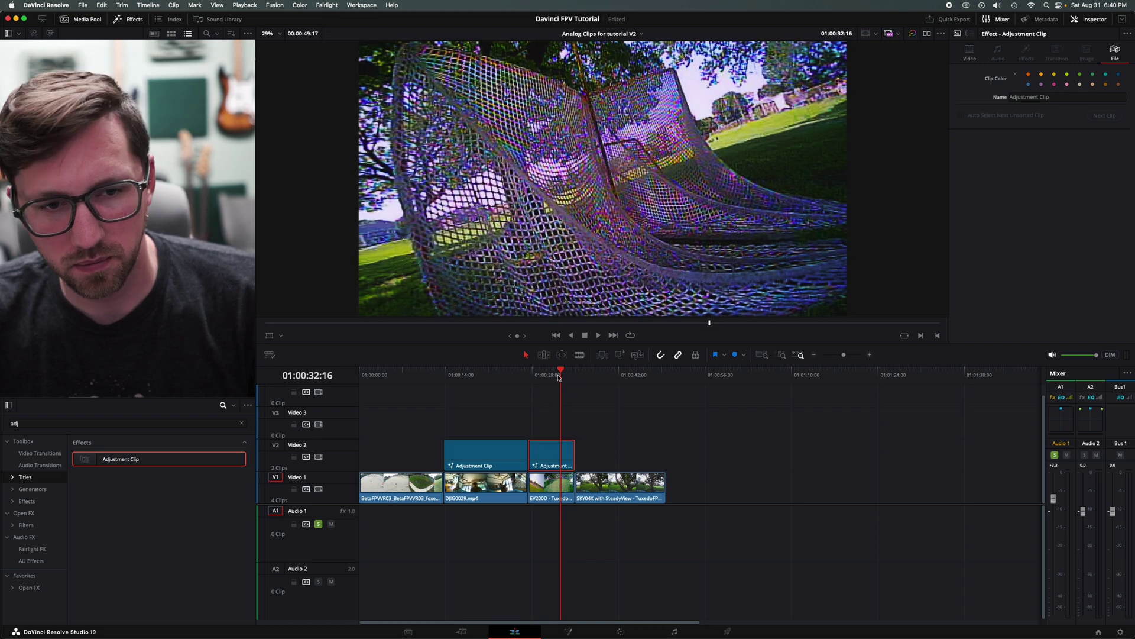
click(552, 376)
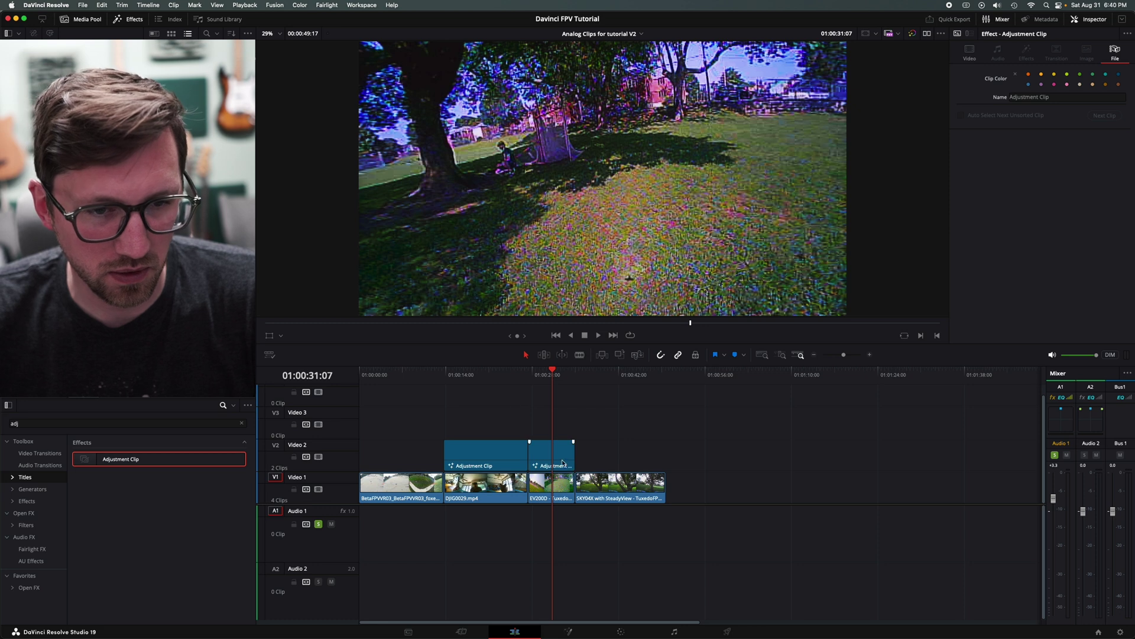
click(619, 379)
- Copy the first adjustment clip over SKY04X and extend it to SKY04X's end
click(622, 486)
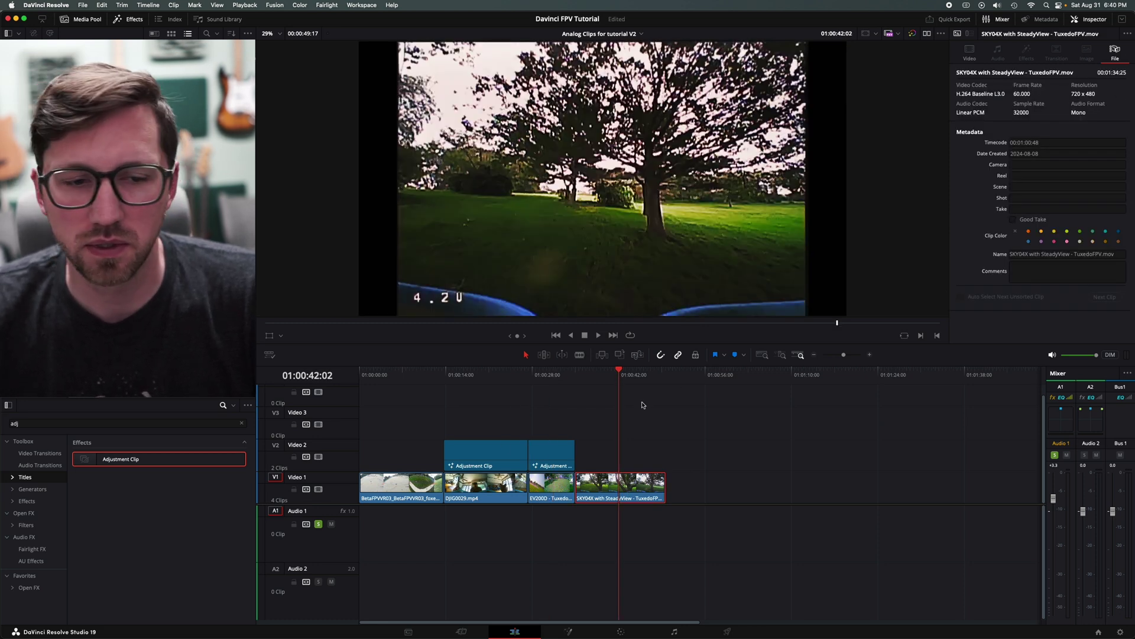
click(485, 466)
drag(484, 465, 665, 457)
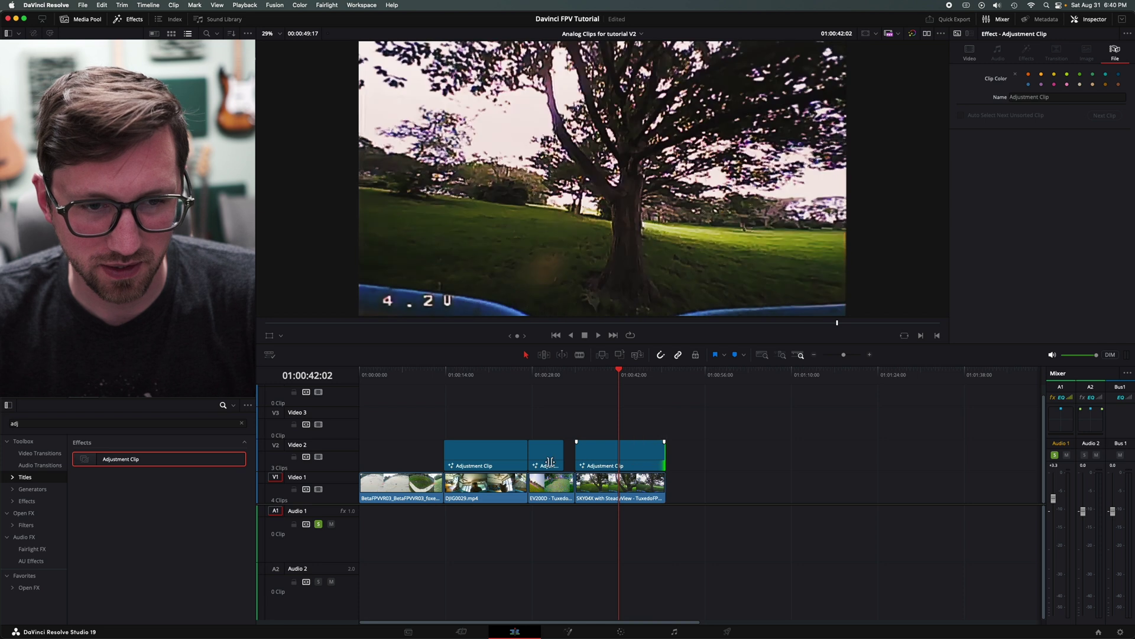
drag(563, 458, 573, 458)
- Colour the first and new adjustment clips pink
super+click(501, 451)
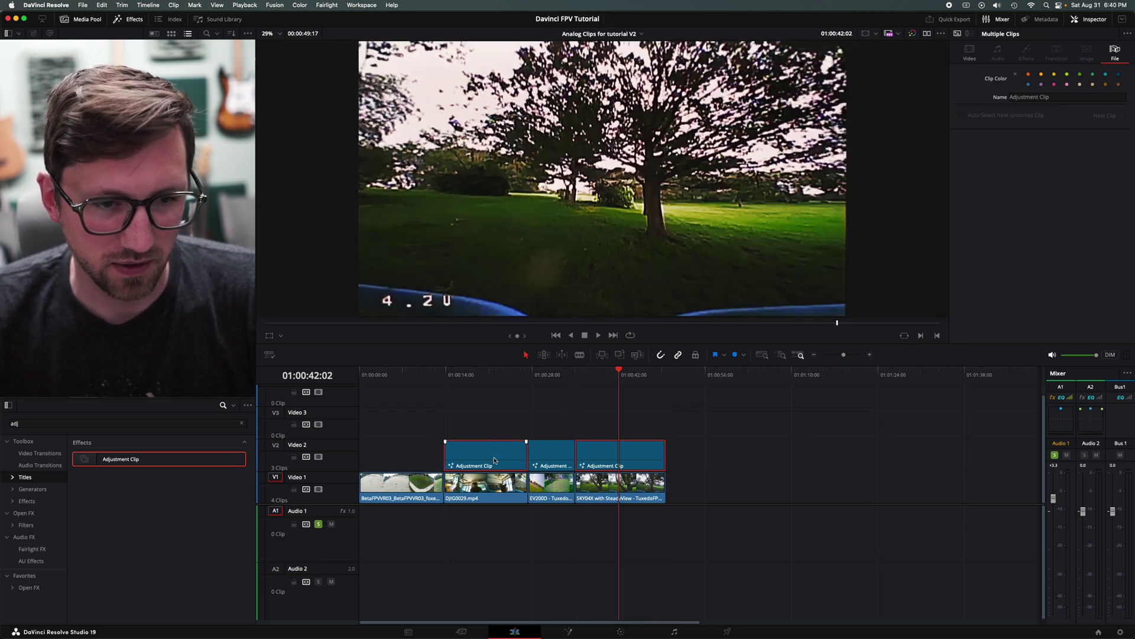
right_click(494, 459)
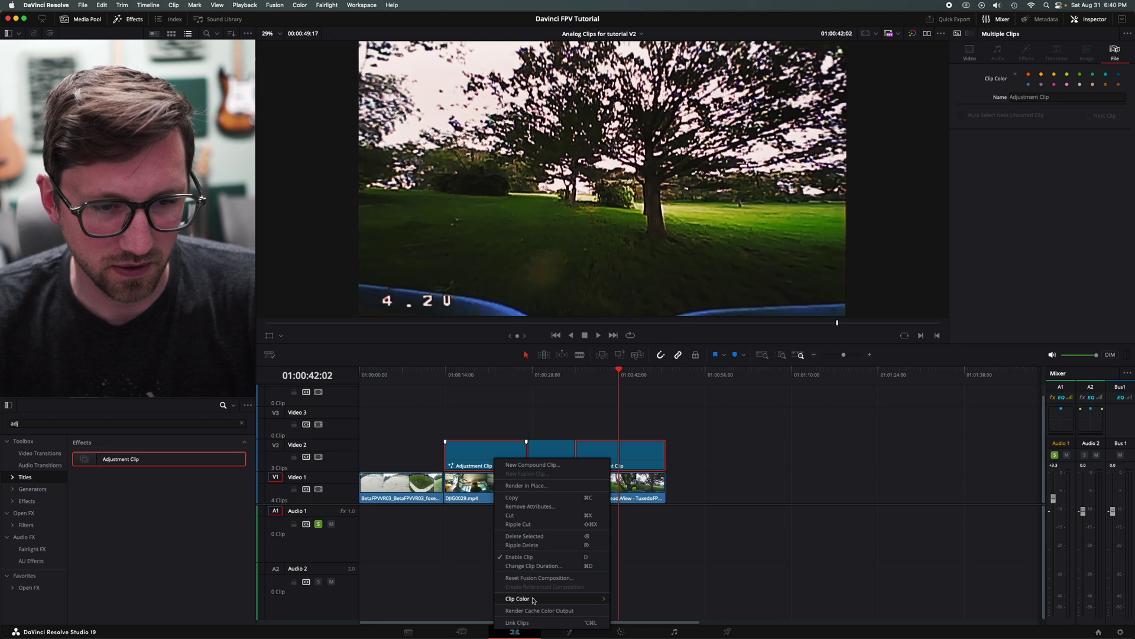
mouse_move(535, 599)
click(637, 594)
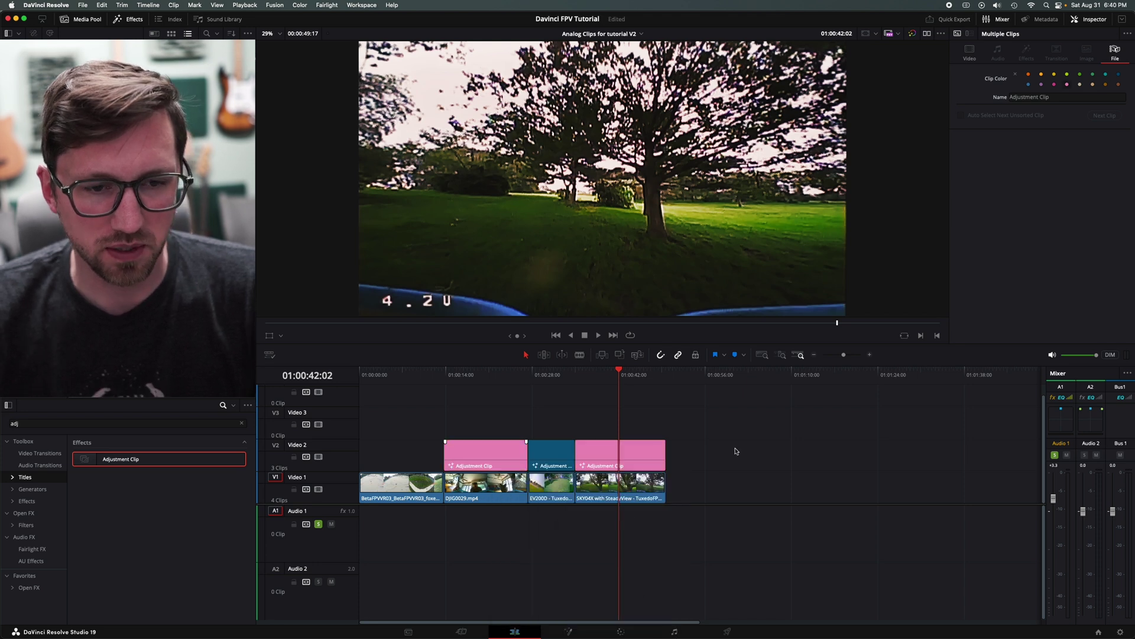
click(539, 460)
click(398, 490)
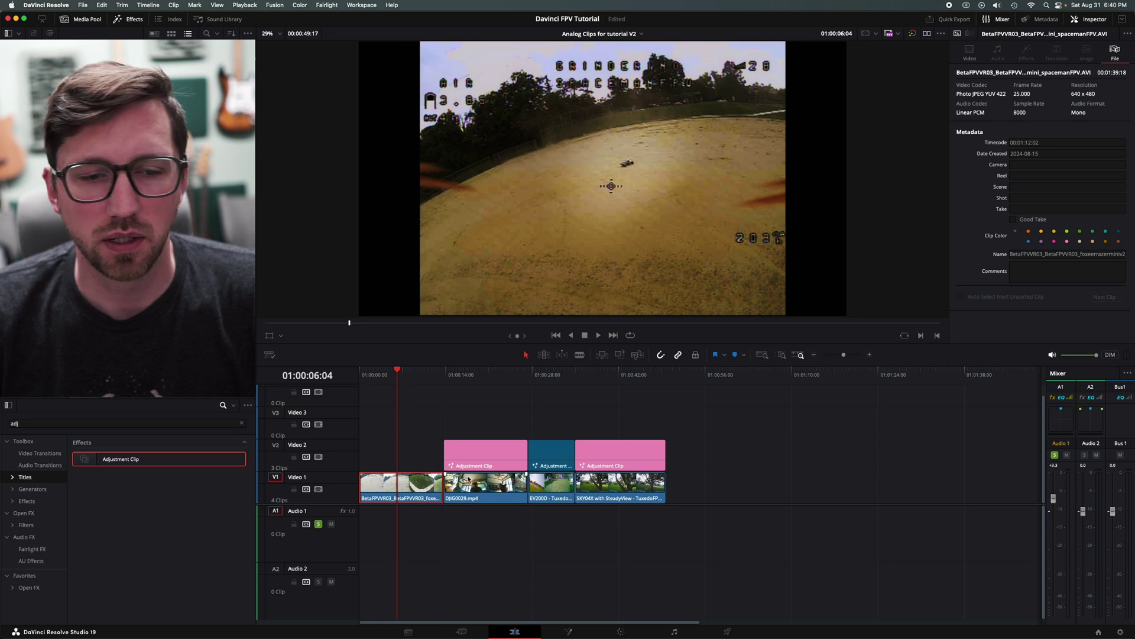
- Copy the blue adjustment clip to the timeline start and fit it over the first BetaFPV clip
click(550, 462)
drag(551, 462, 442, 424)
key(alt+Down)
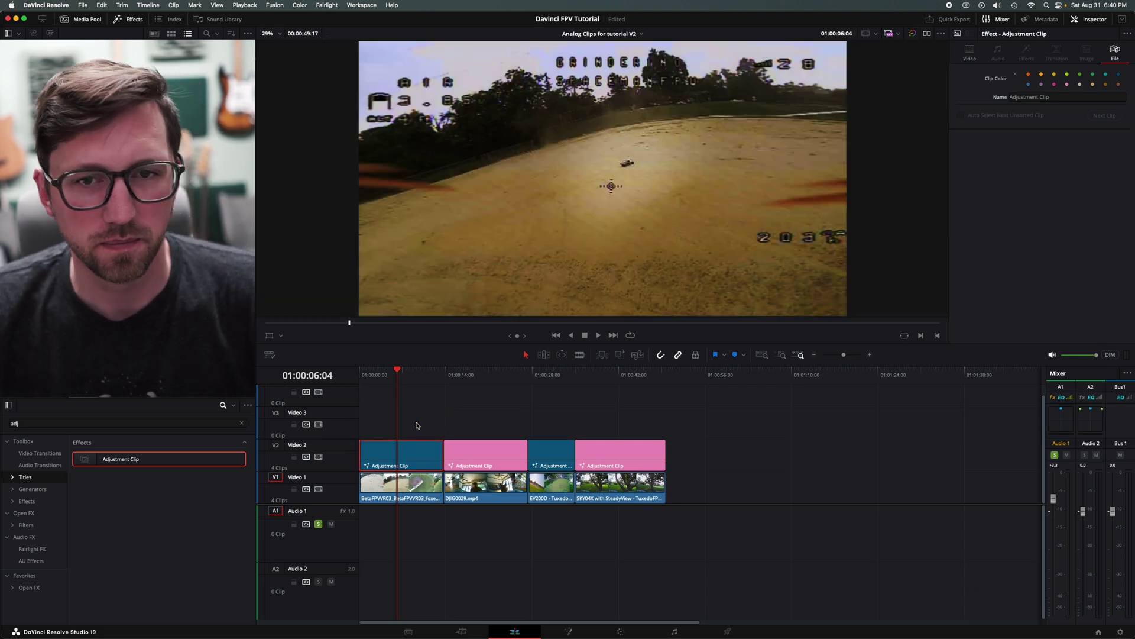
click(376, 377)
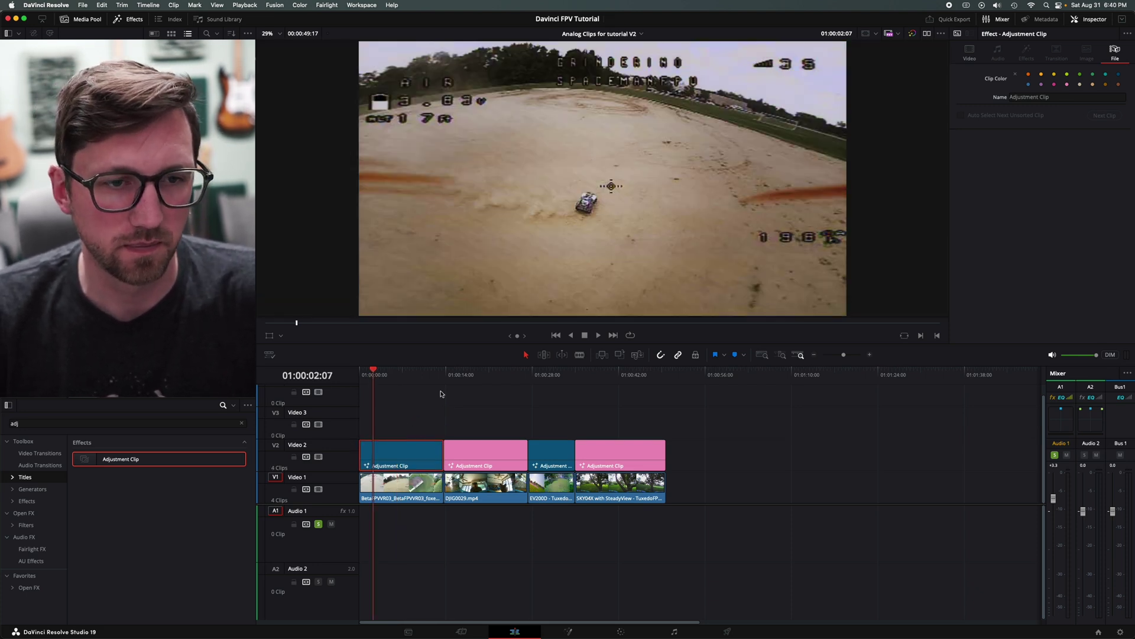
drag(413, 450, 409, 450)
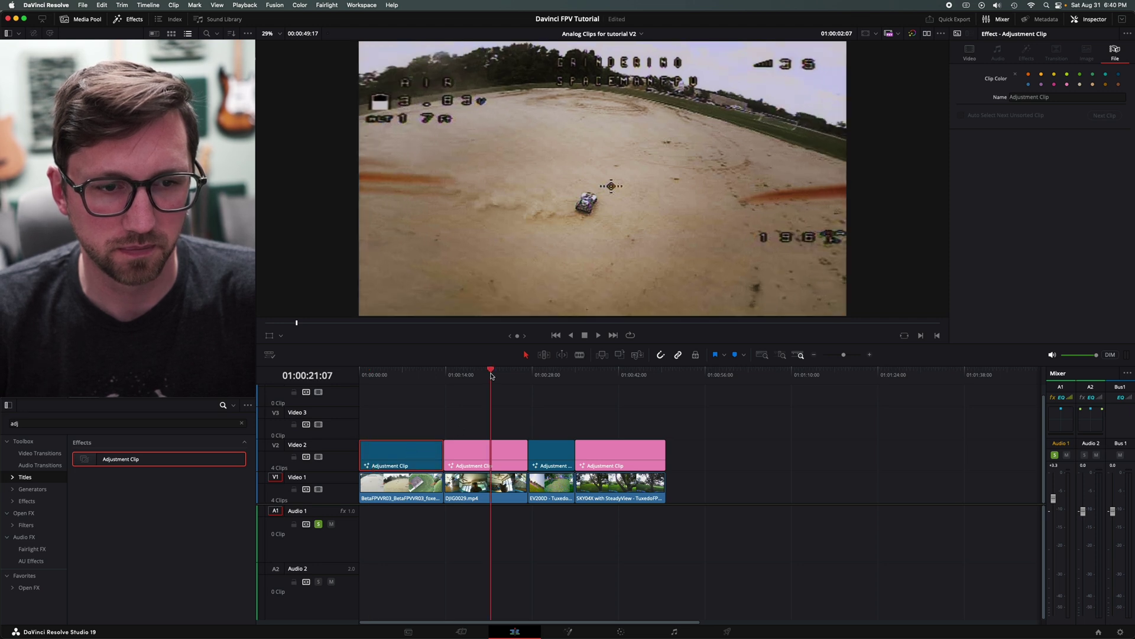
- Scrub through the second, third and last clips to check the adjustment clips' effect
click(477, 375)
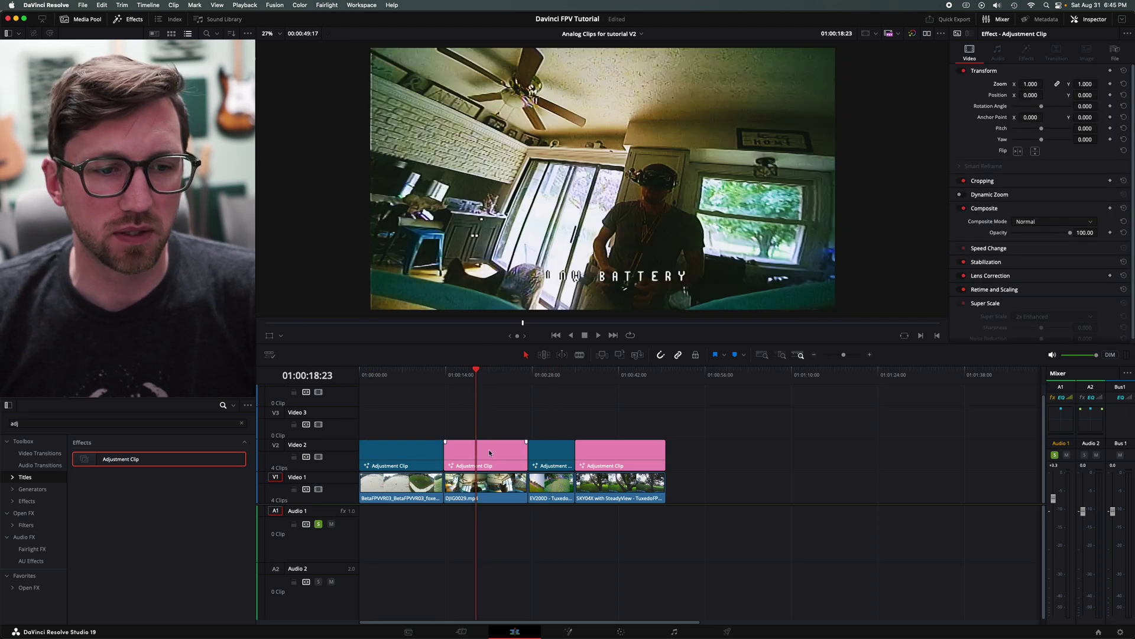
click(488, 450)
click(489, 452)
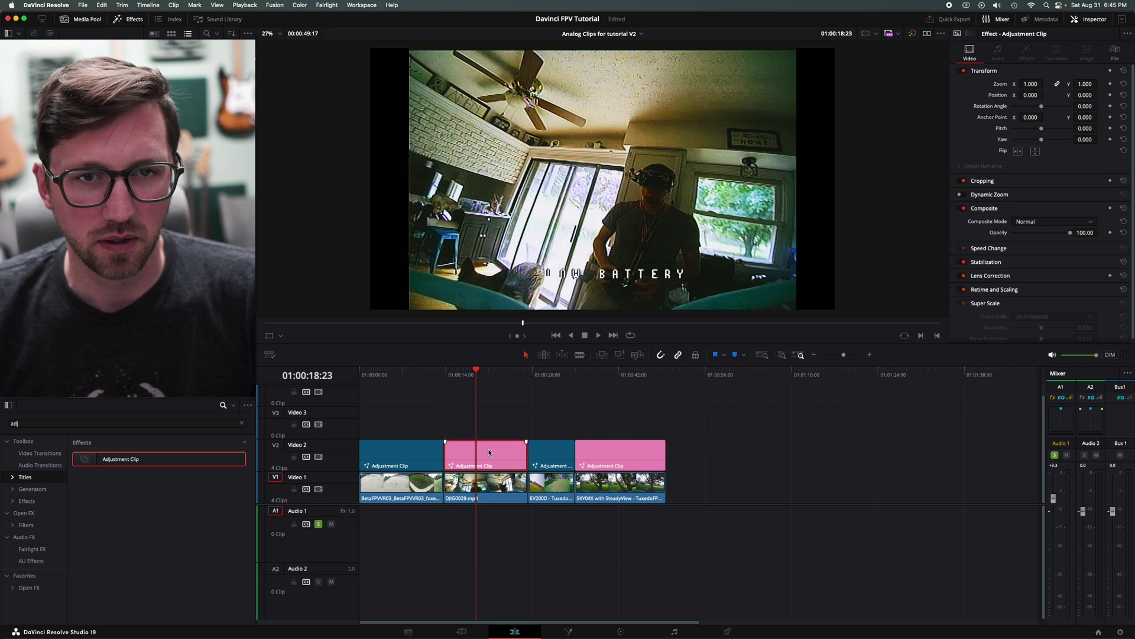
click(542, 460)
click(545, 380)
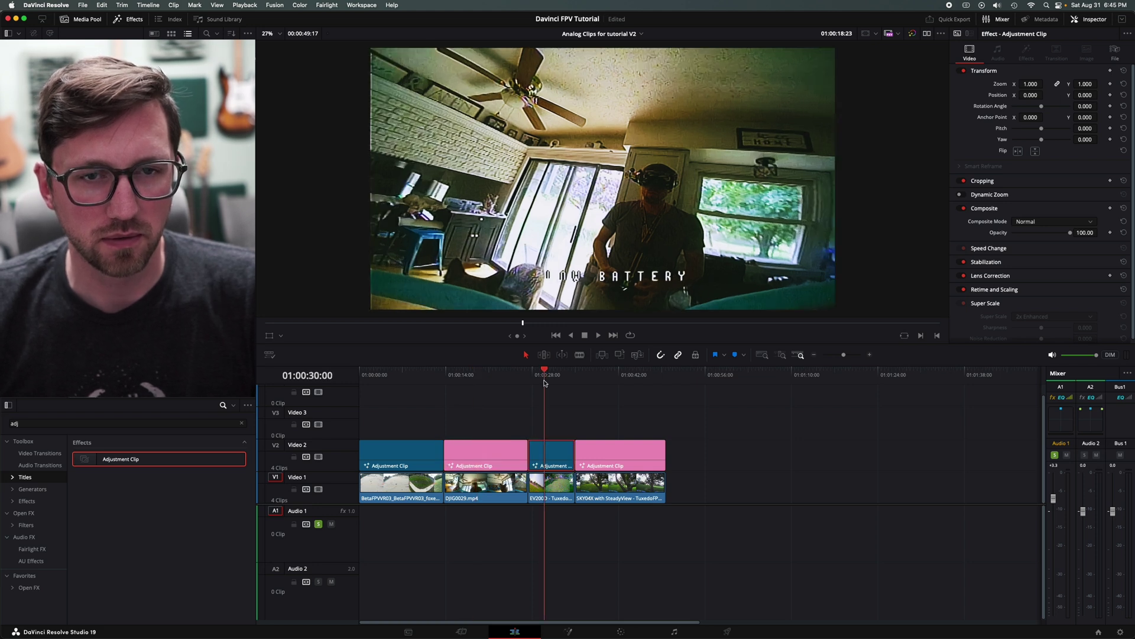
click(602, 380)
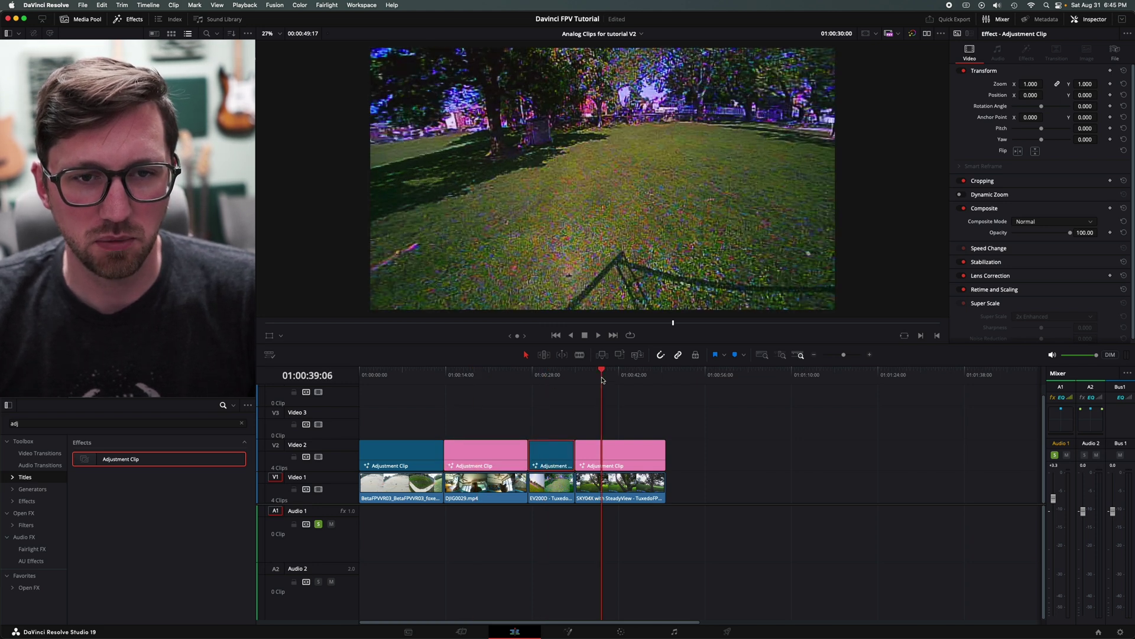